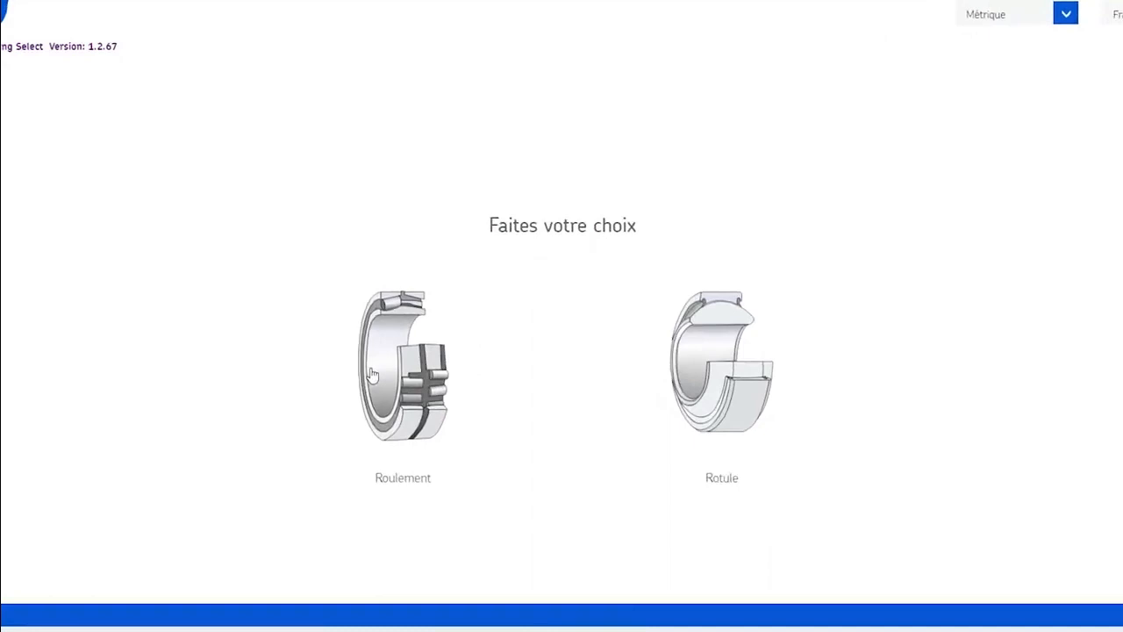
# Choose a rolling bearing (Roulement) study with the single bearing configuration (Roulement seul).
pyautogui.click(372, 375)
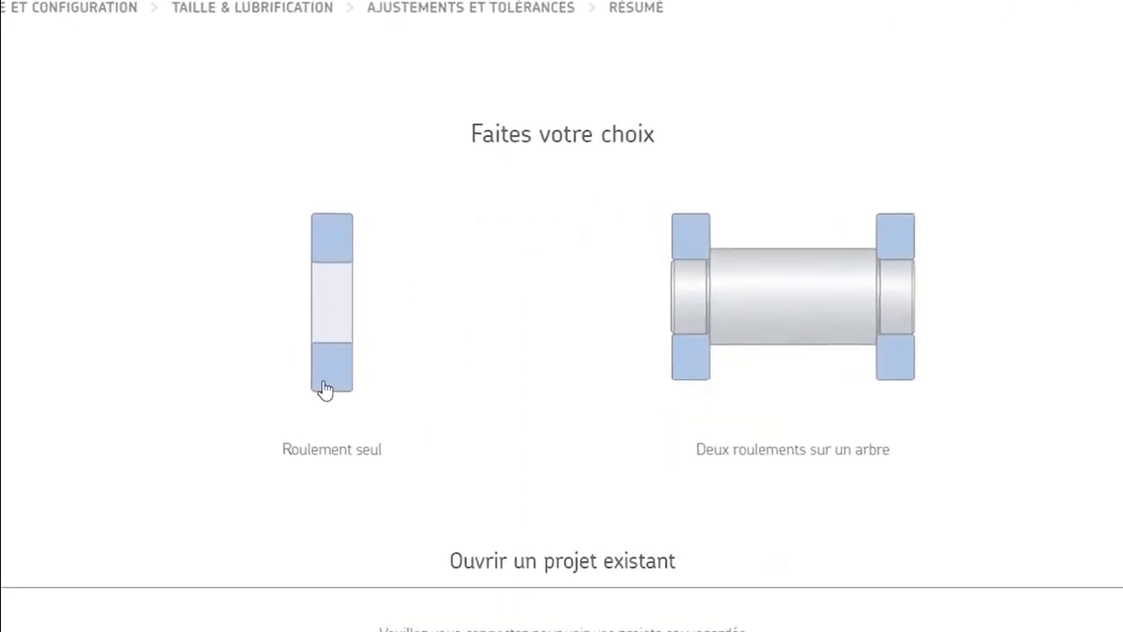
pyautogui.click(338, 341)
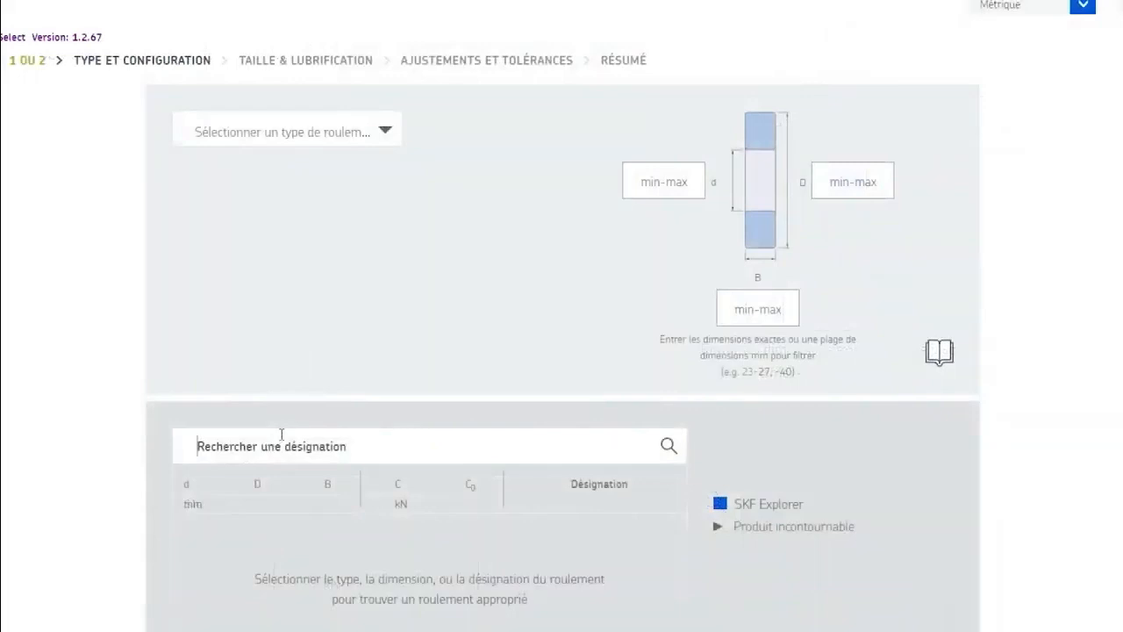
# Search the bearing list for designation 6210.
pyautogui.write('6210')
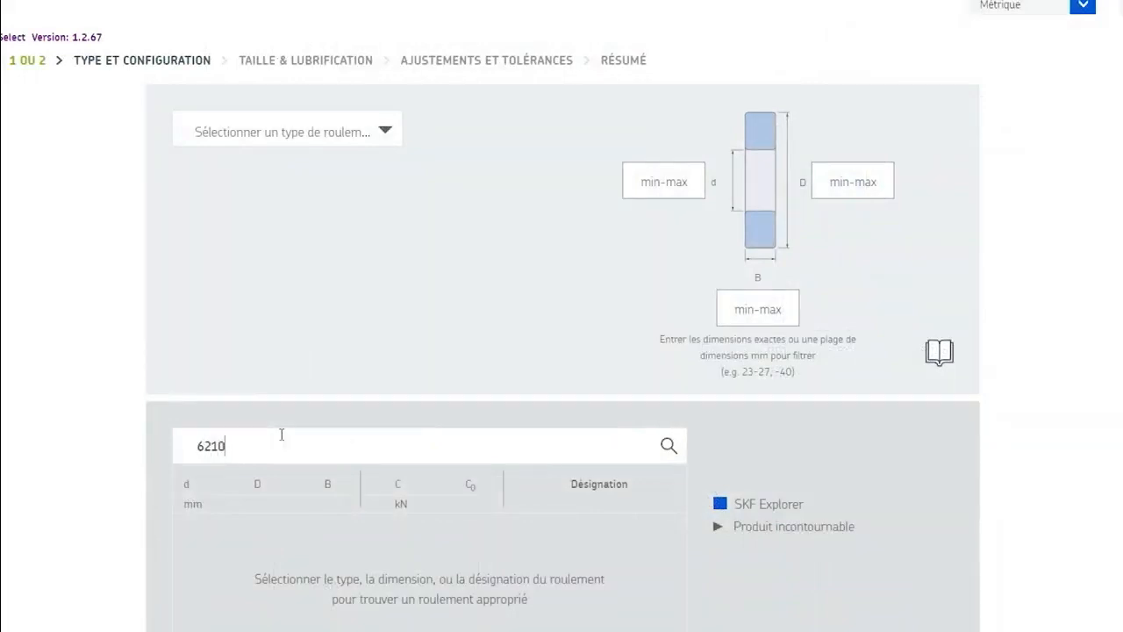
pyautogui.press('Return')
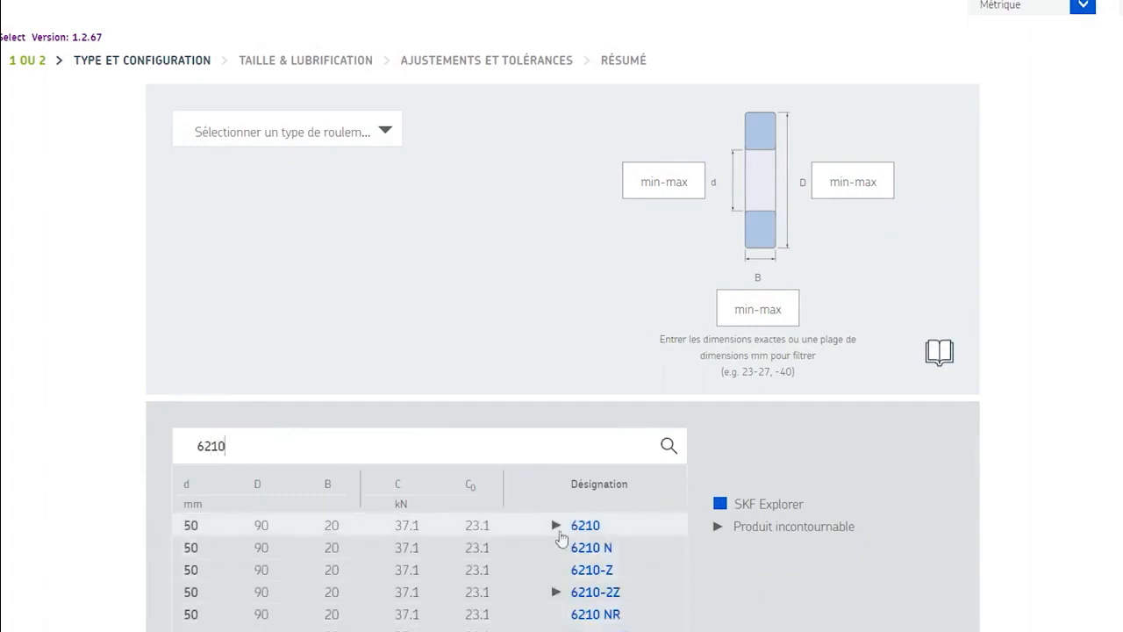
pyautogui.scroll(-1, 571, 533)
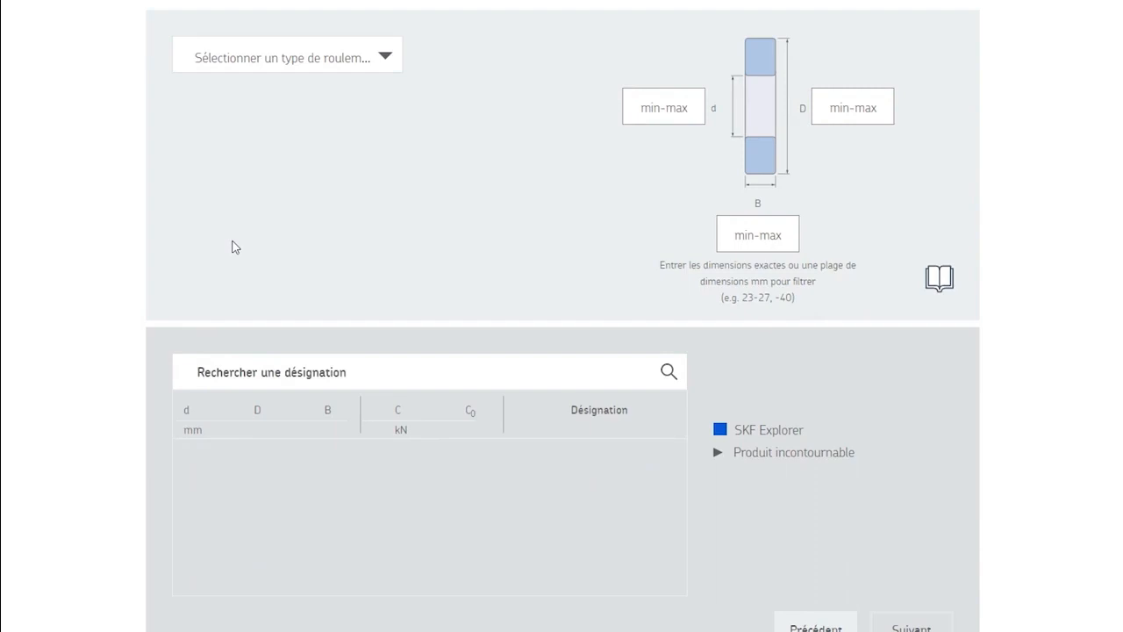
# Filter the bearings by type Roulement rigide à billes, with bore d 50 mm and outside diameter D 90 mm.
pyautogui.click(384, 57)
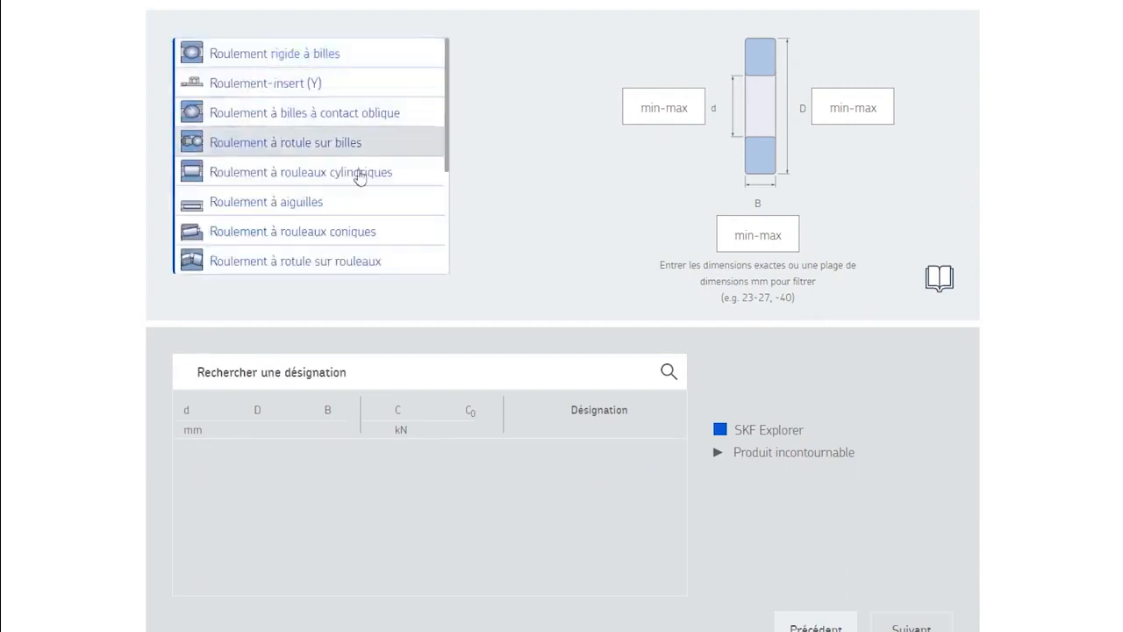
pyautogui.click(340, 65)
pyautogui.click(665, 103)
pyautogui.write('50')
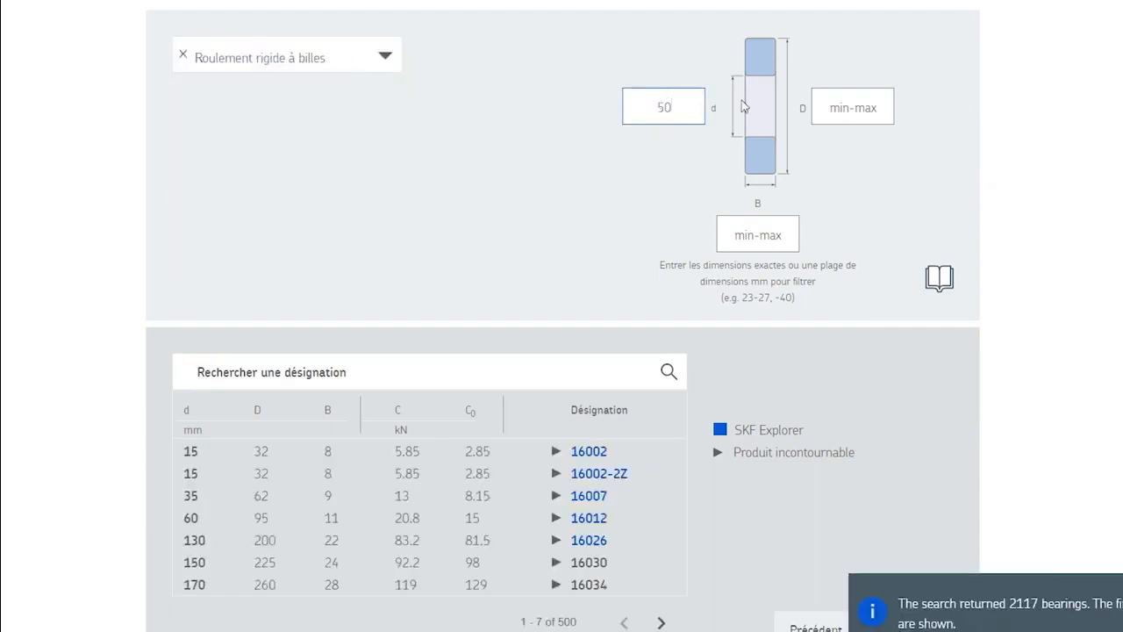
pyautogui.click(849, 105)
pyautogui.write('90')
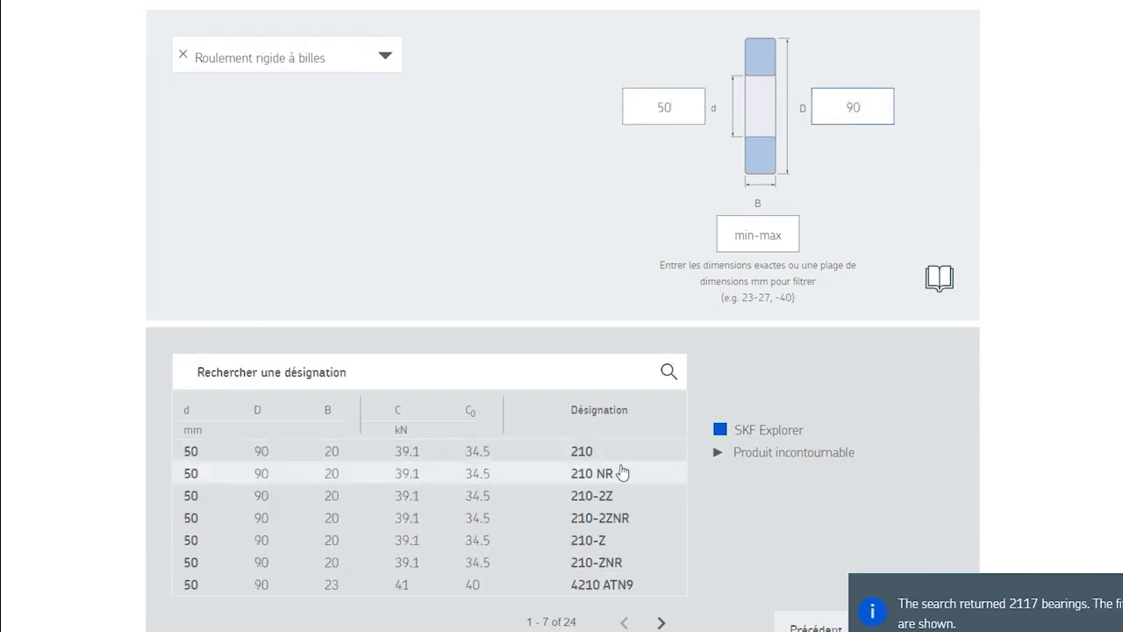
# Select bearing 6210 from the filtered results, continue to Taille & Lubrification, and expand its characteristics.
pyautogui.click(662, 622)
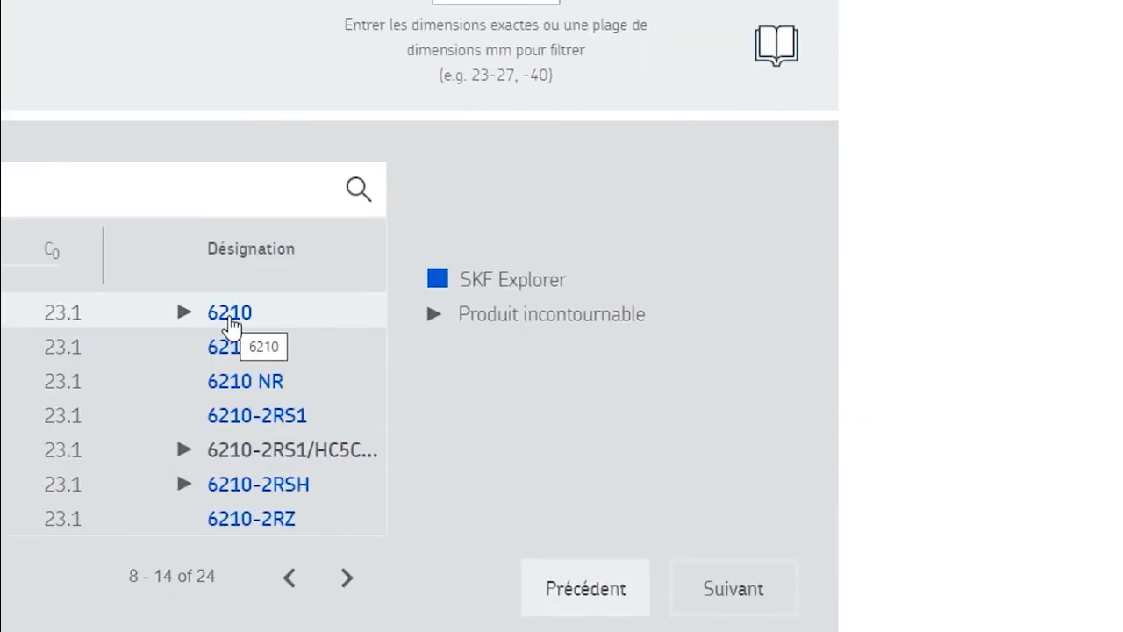
pyautogui.click(230, 325)
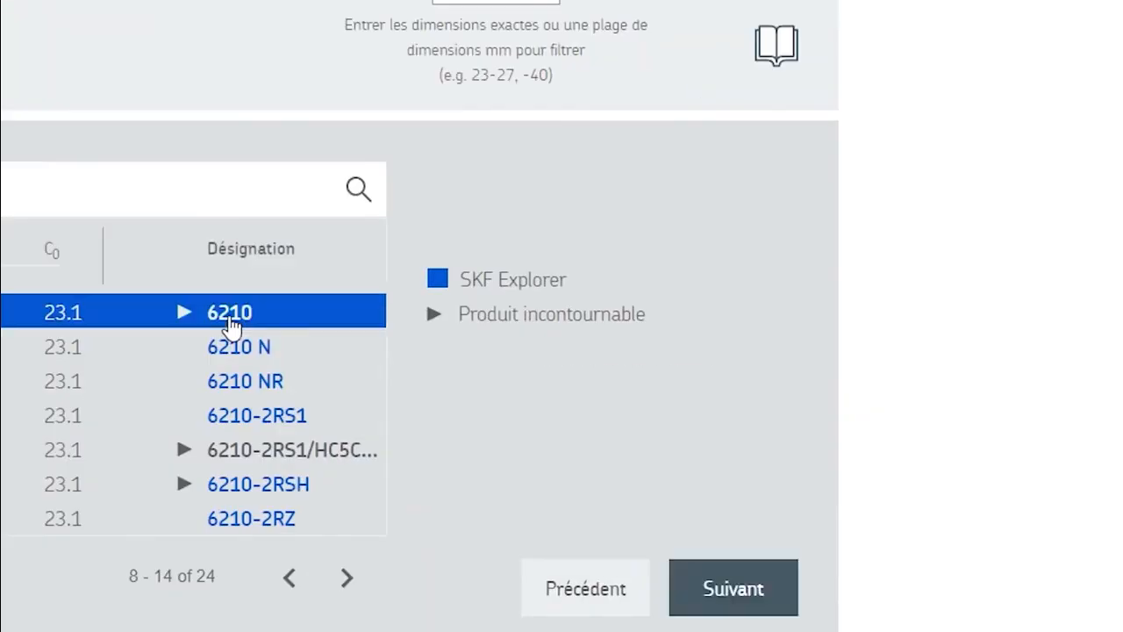
pyautogui.click(702, 594)
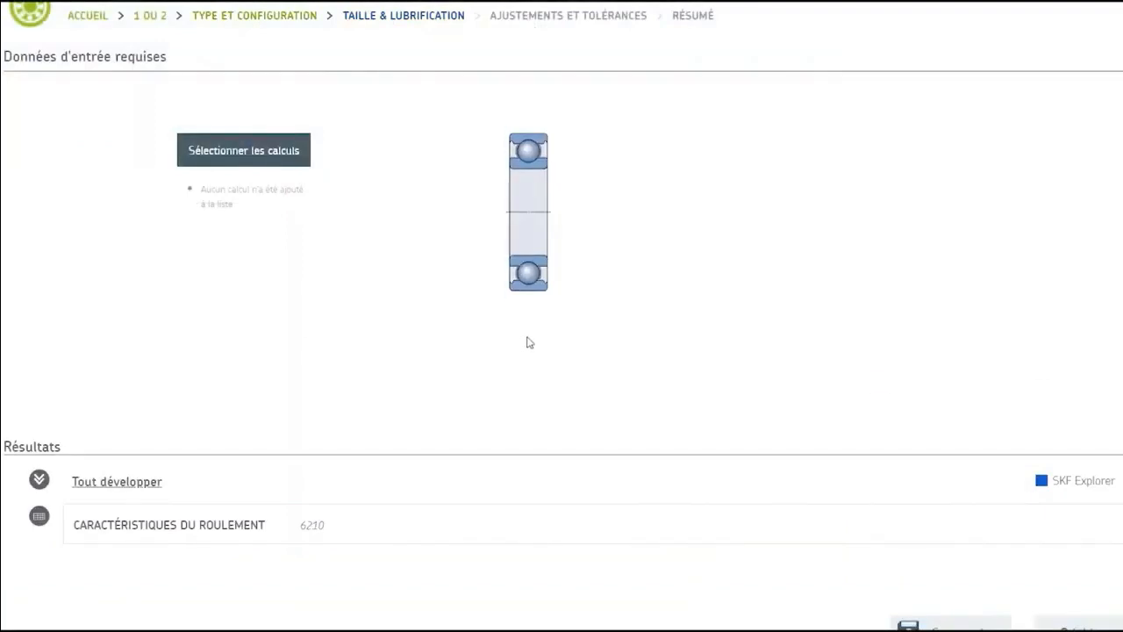
pyautogui.click(117, 482)
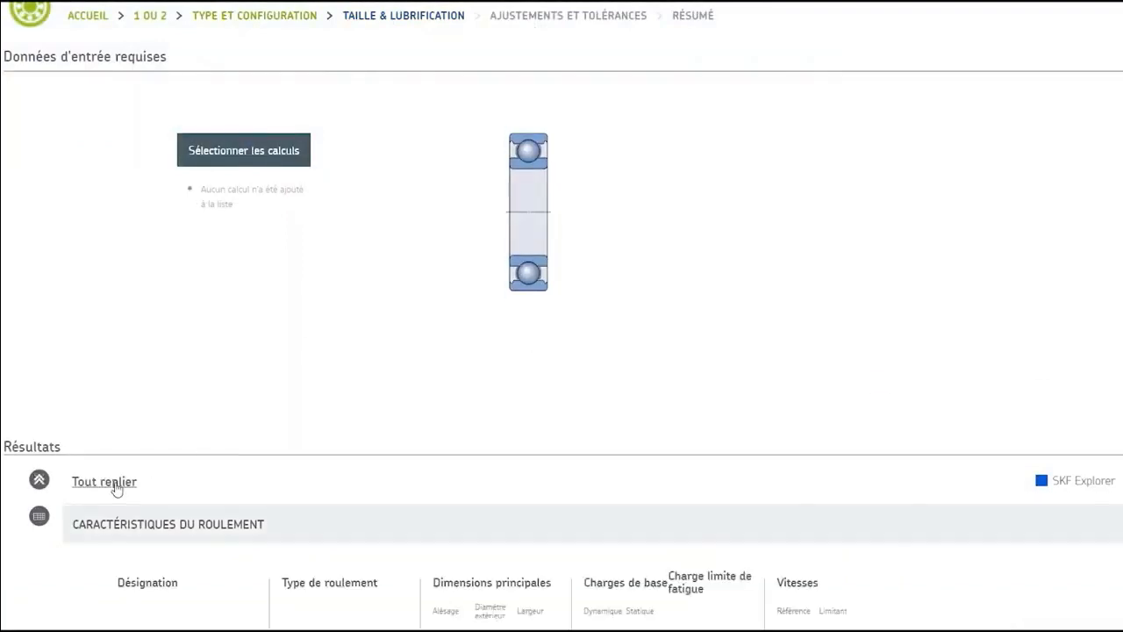
pyautogui.scroll(-2, 84, 521)
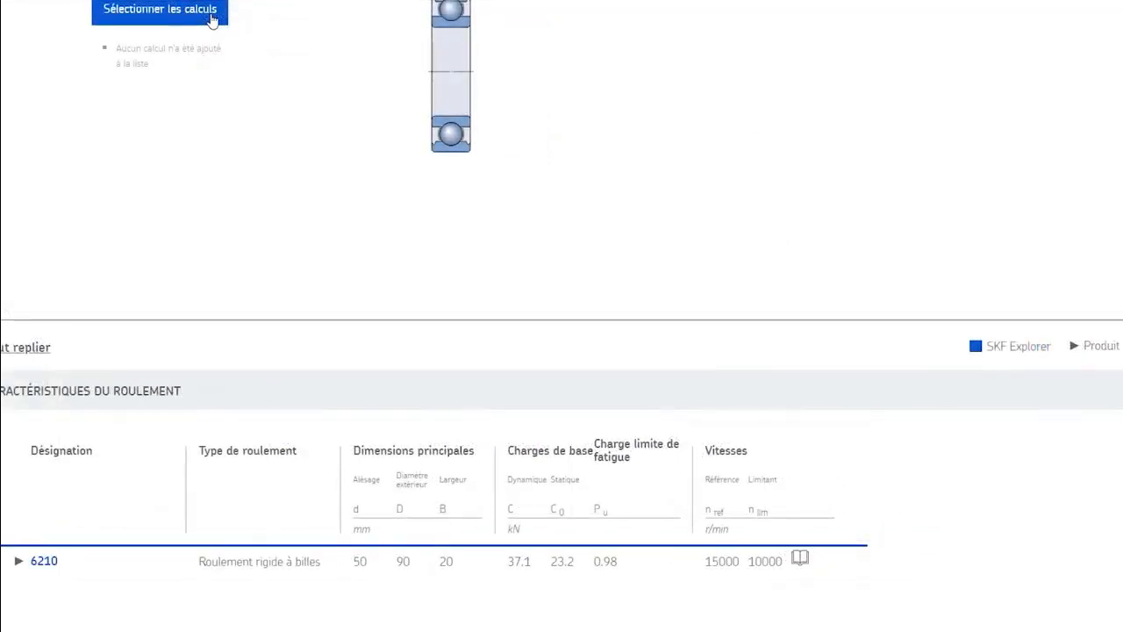
# Add the modified rating life calculation (Durée de vie modifiée) for the bearing.
pyautogui.click(212, 21)
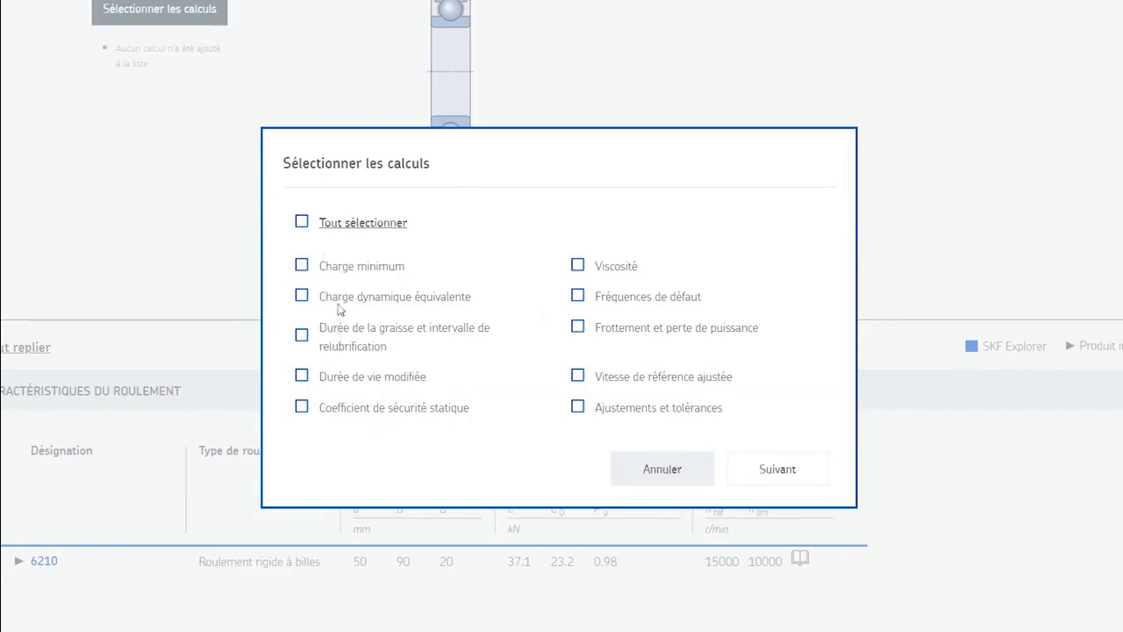
pyautogui.click(302, 377)
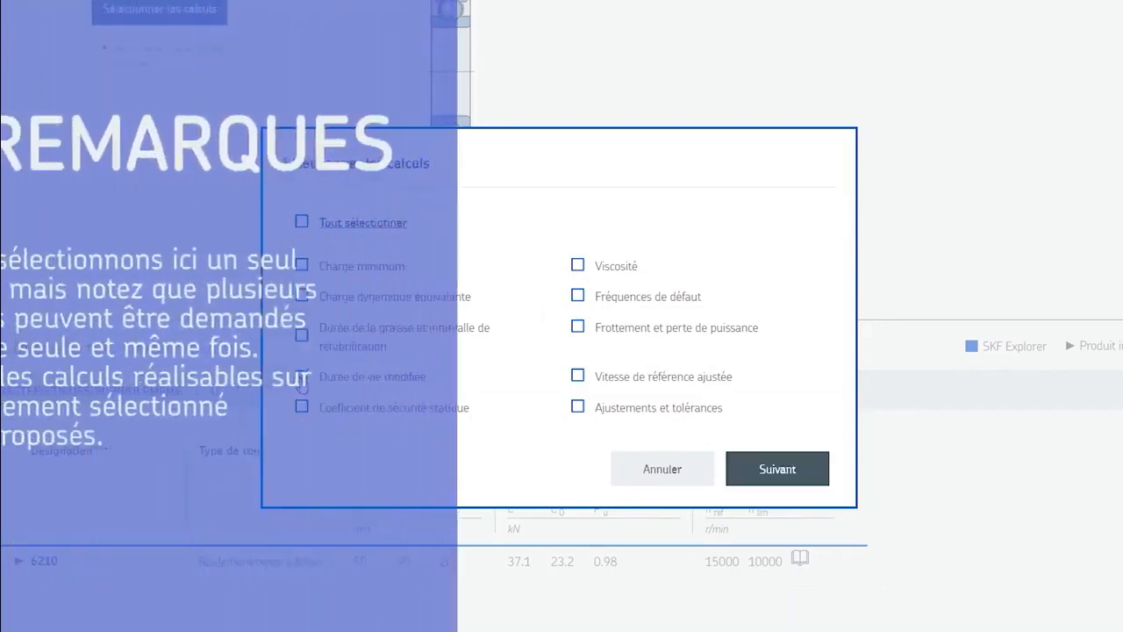
pyautogui.click(778, 469)
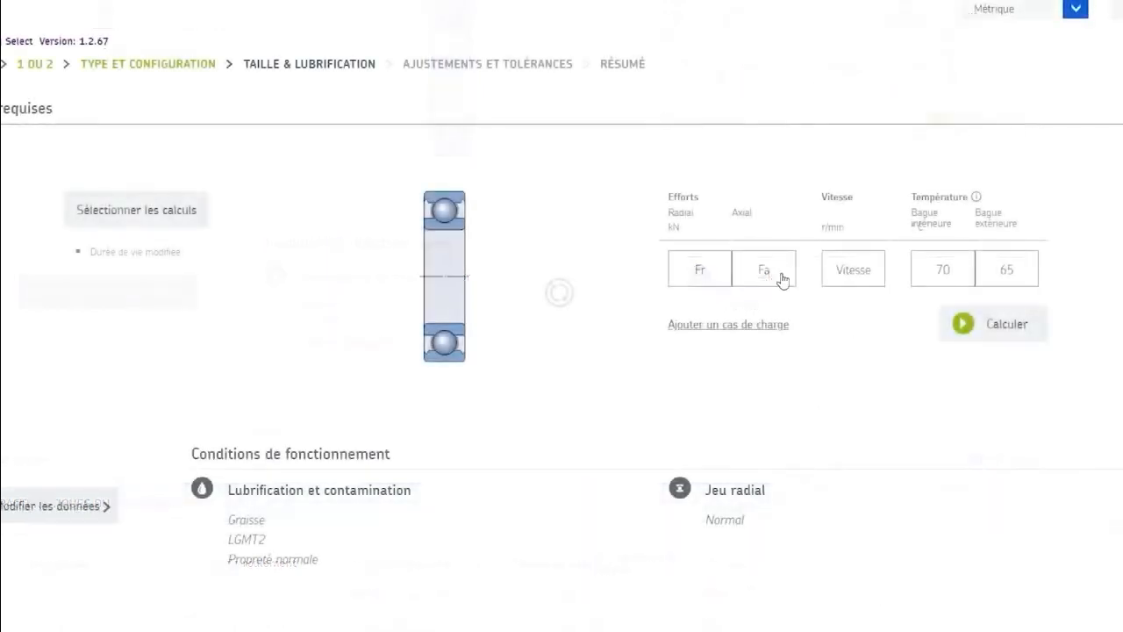
# Set the load case to 3 kN radial load, 0.5 kN axial load and a speed of 3000 r/min.
pyautogui.click(698, 268)
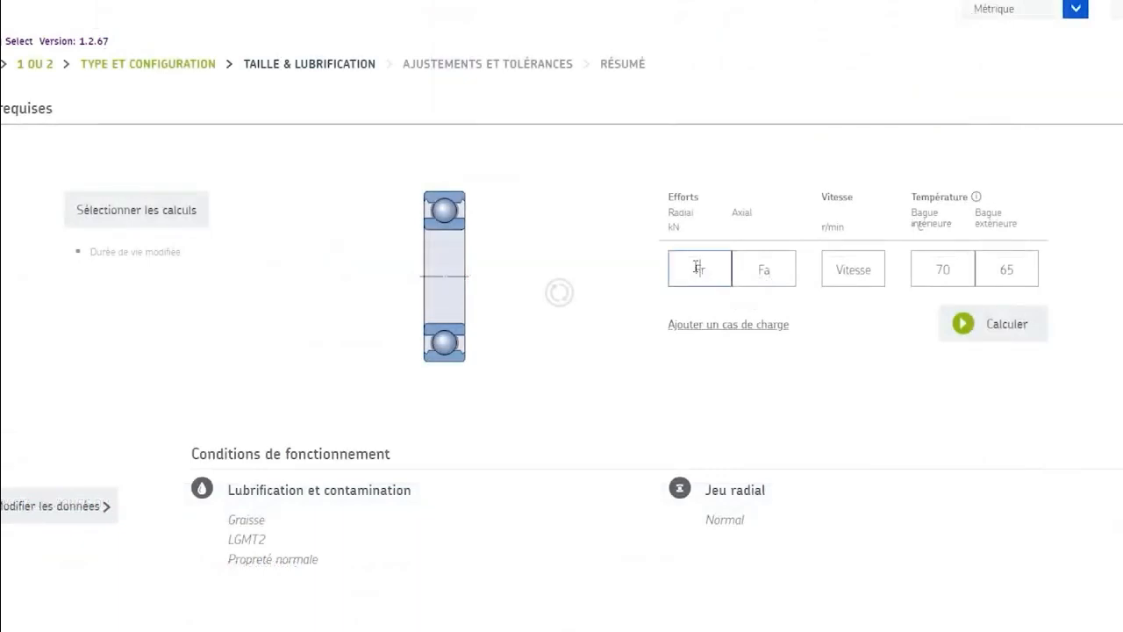
pyautogui.write('3')
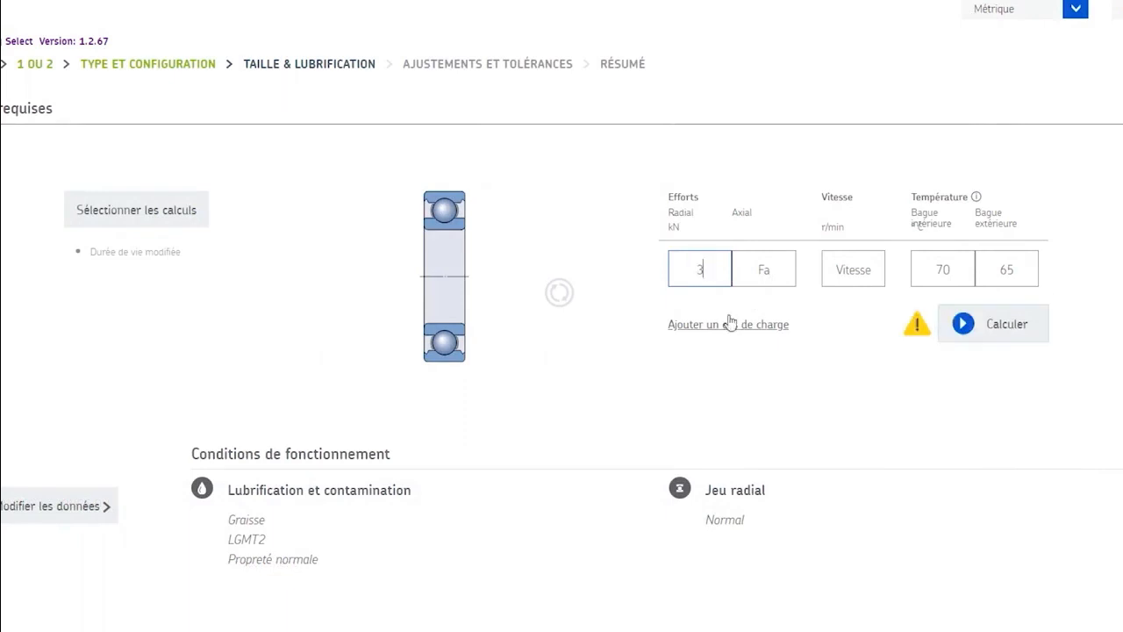
pyautogui.click(765, 309)
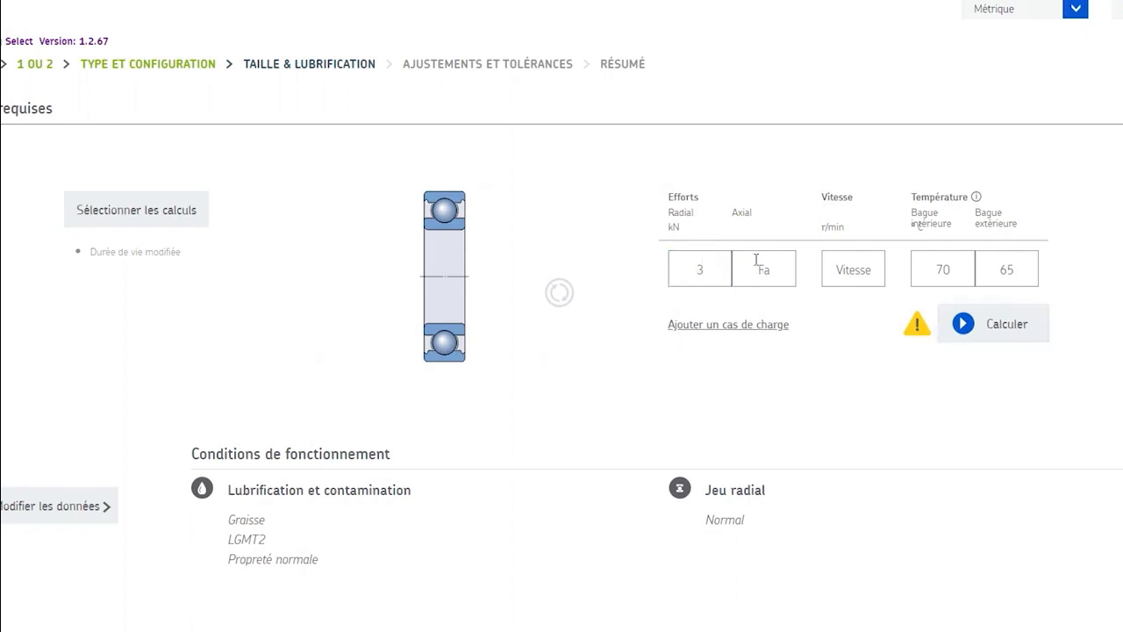
pyautogui.click(758, 260)
pyautogui.write('0.5')
pyautogui.click(840, 272)
pyautogui.write('3')
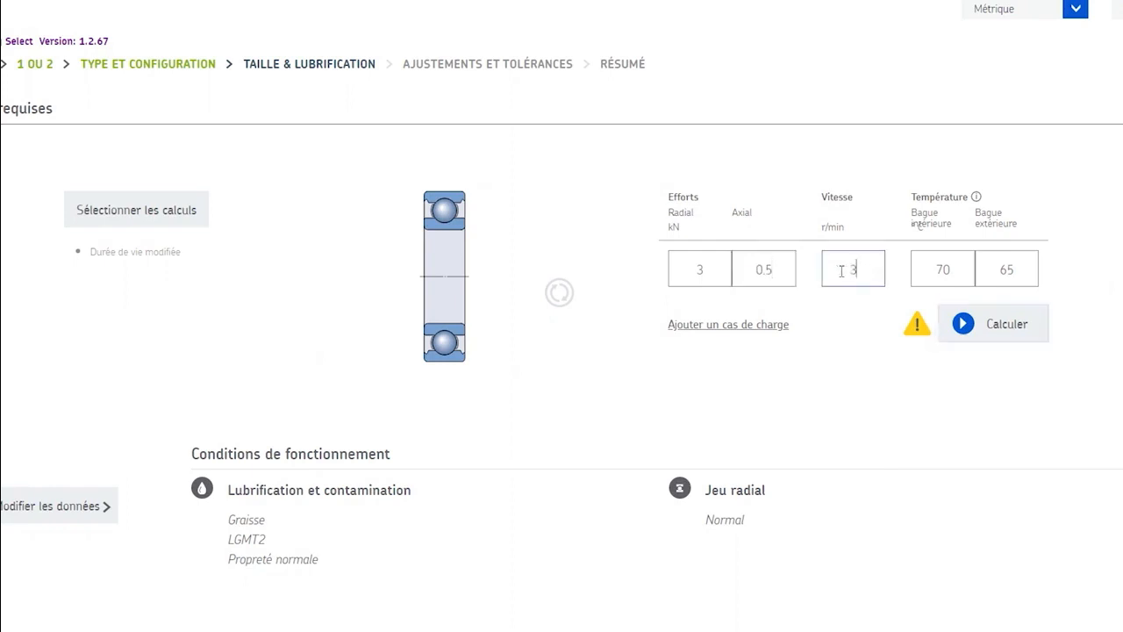
pyautogui.write('000')
pyautogui.click(937, 274)
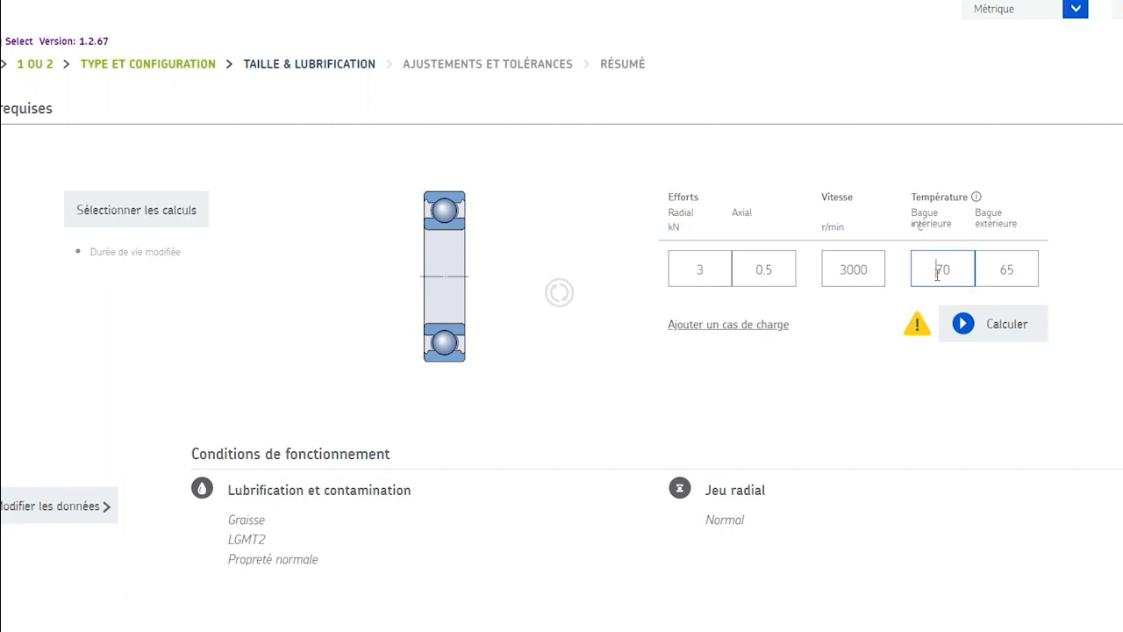
# Open the lubrication and contamination conditions and choose Graisse for Graisse ou huile.
pyautogui.click(361, 493)
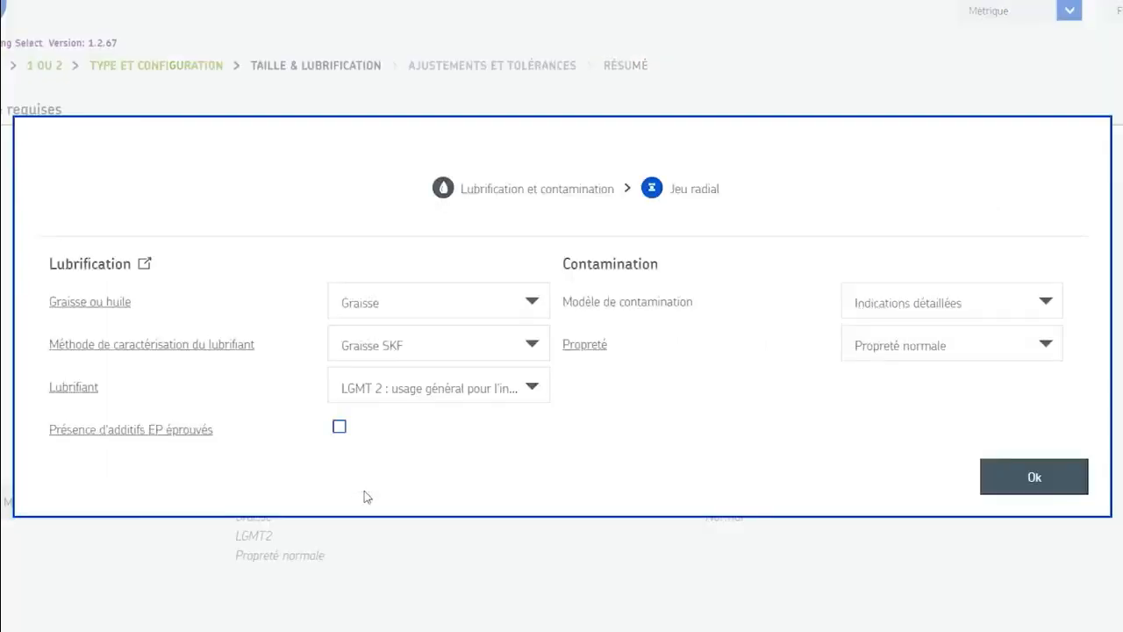
pyautogui.click(451, 314)
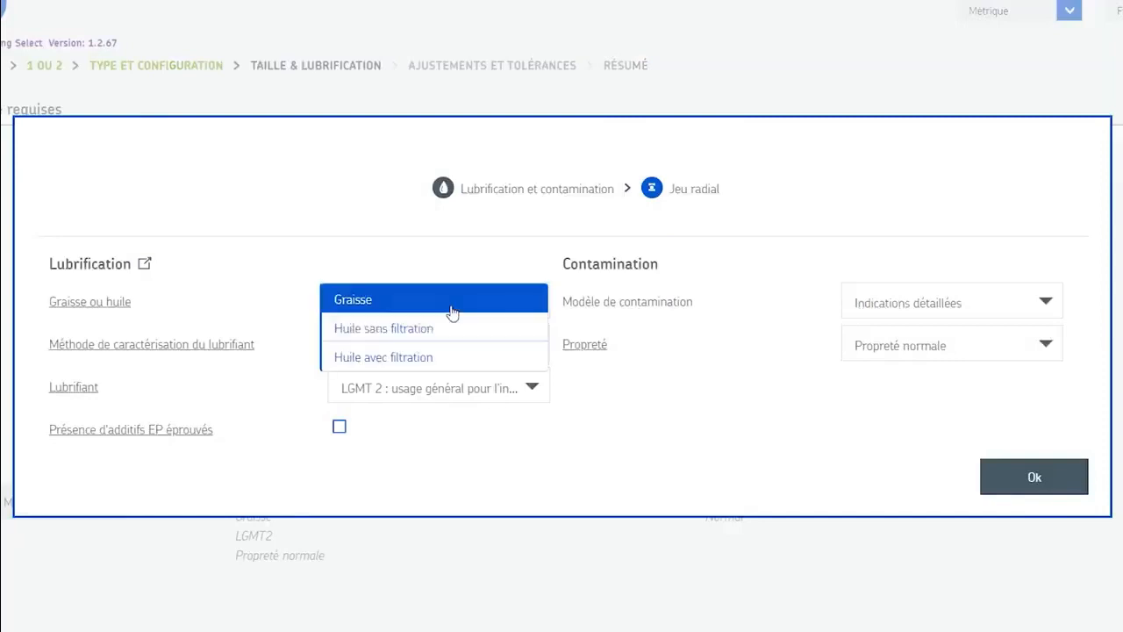
pyautogui.click(369, 304)
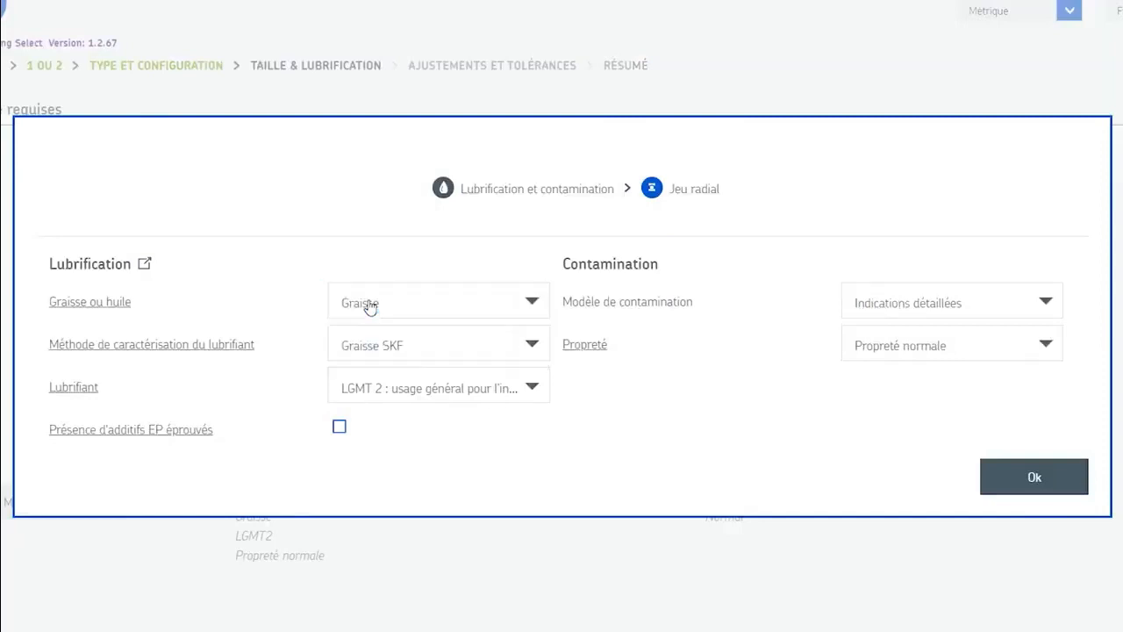
# Characterise the lubricant as Graisse SKF with the grease LGBB 2.
pyautogui.click(418, 349)
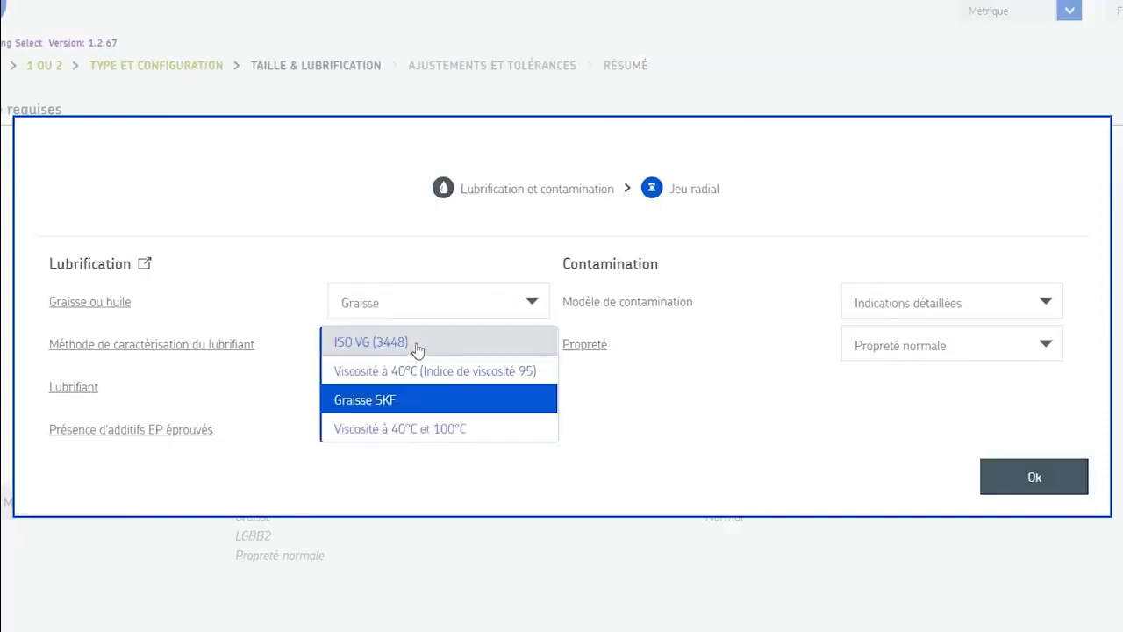
pyautogui.click(412, 403)
pyautogui.click(413, 398)
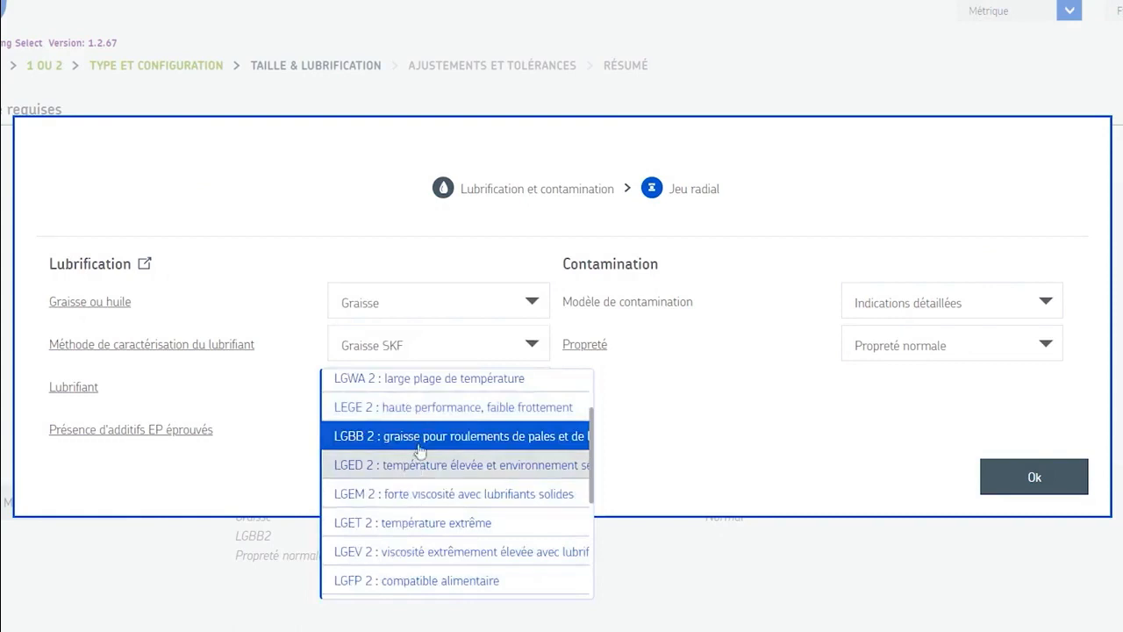
pyautogui.click(423, 358)
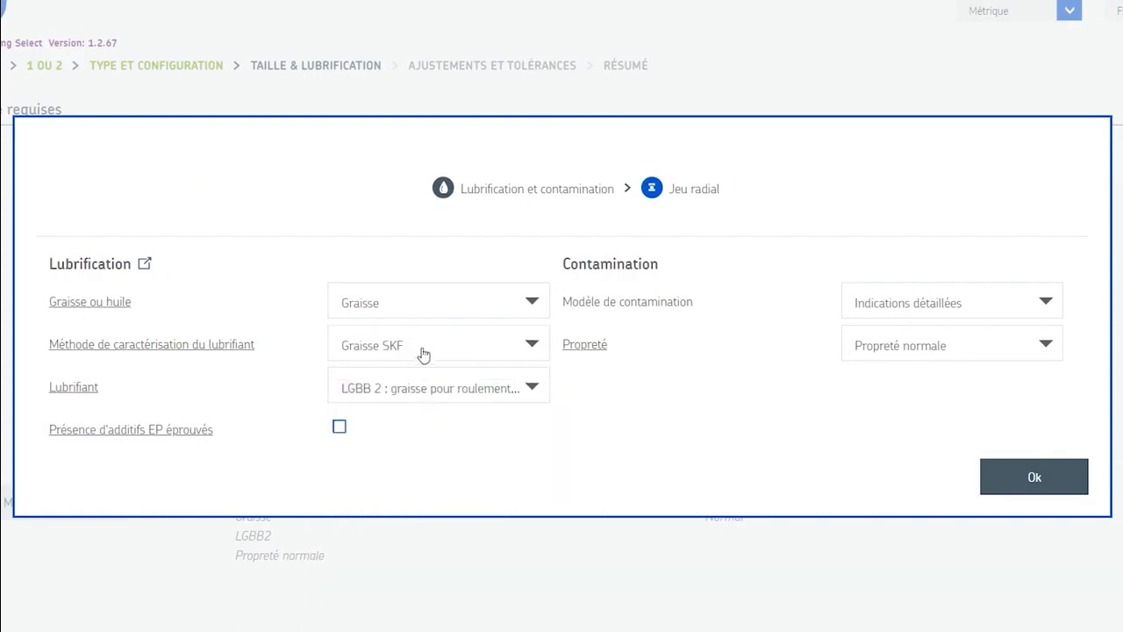
# Characterise the lubricant by Viscosité à 40°C et 100°C, with 150 mm²/s at 40°C and 10 mm²/s at 100°C.
pyautogui.click(421, 355)
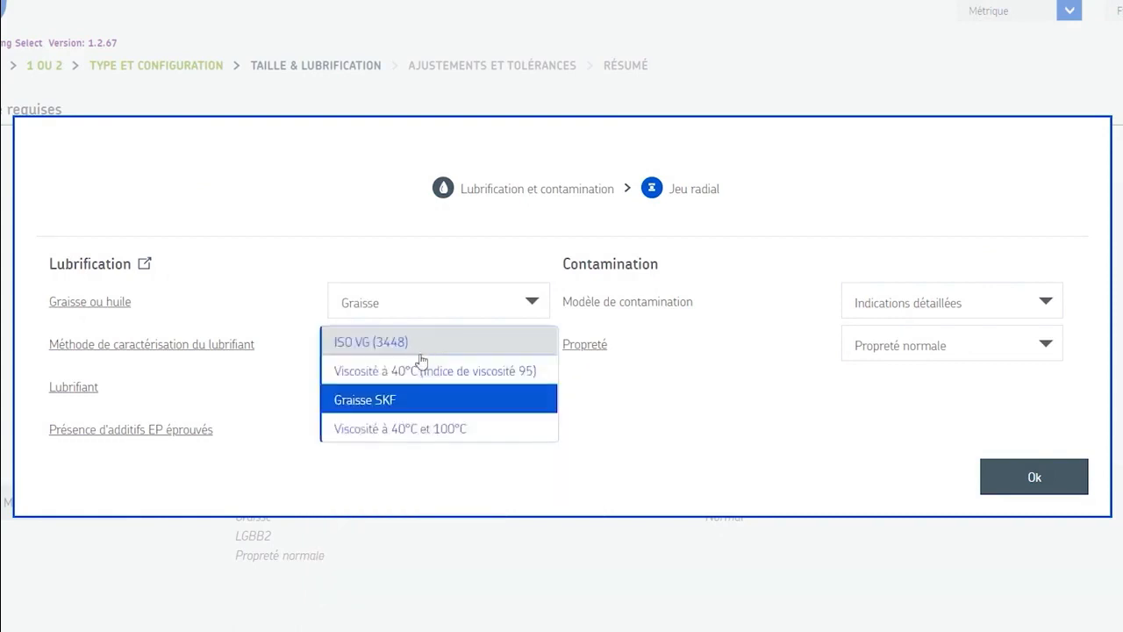
pyautogui.click(419, 431)
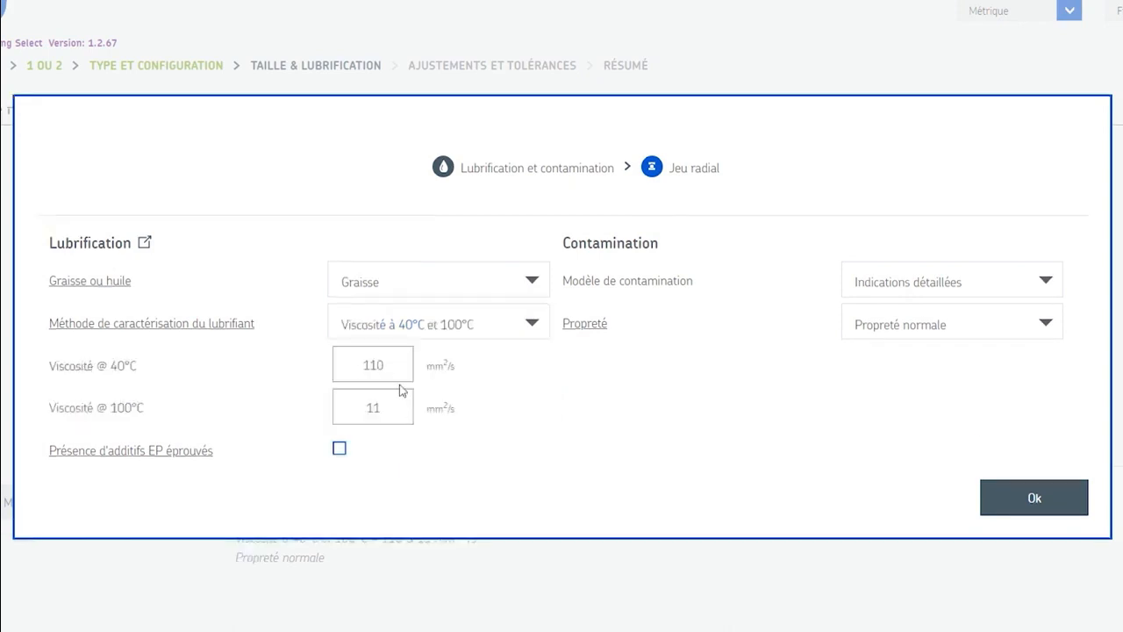
pyautogui.doubleClick(395, 372)
pyautogui.write('150')
pyautogui.doubleClick(396, 403)
pyautogui.write('10')
pyautogui.click(391, 451)
# Choose Indications détaillées as the contamination model.
pyautogui.moveTo(564, 284); pyautogui.dragTo(661, 296)
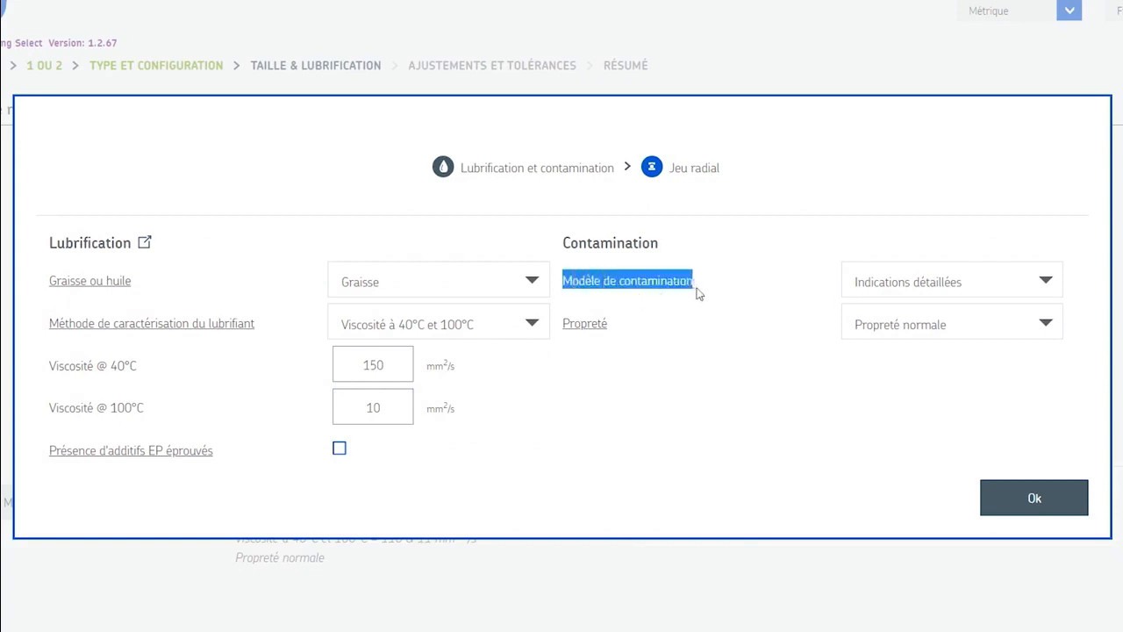
pyautogui.click(1015, 283)
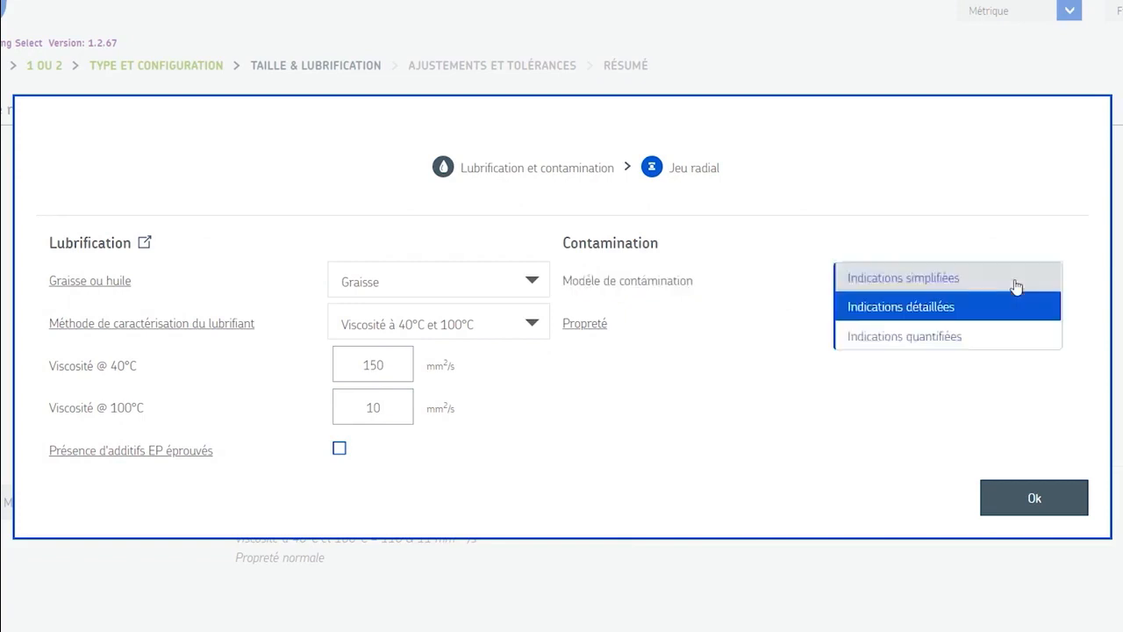
pyautogui.click(966, 307)
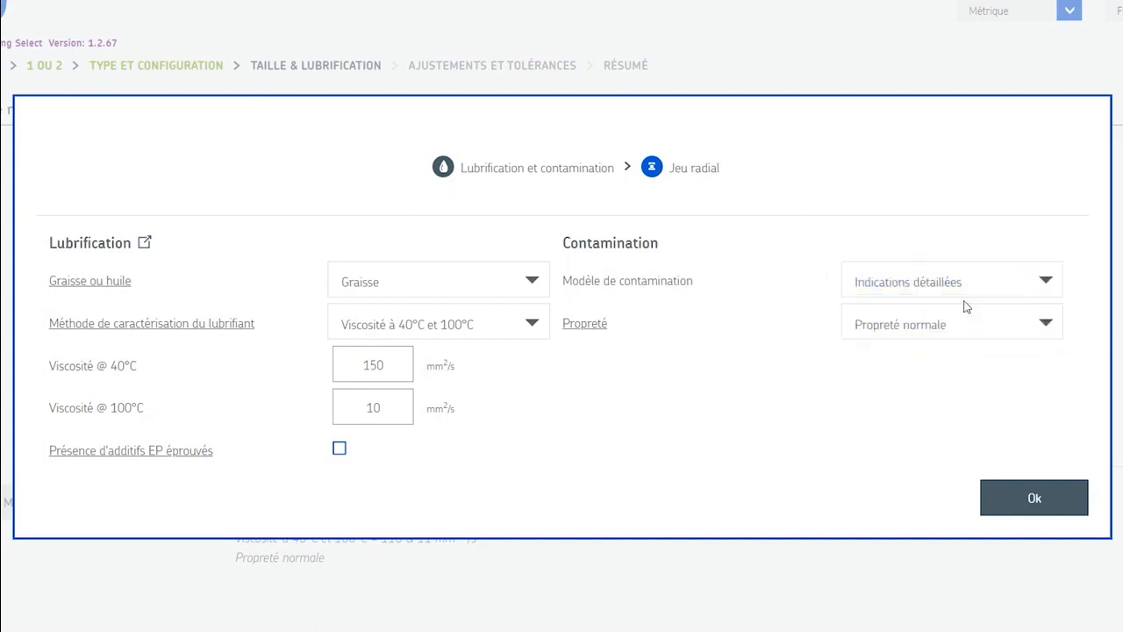
# Set Propreté to Pollution légère typique and apply the lubrication and contamination conditions.
pyautogui.moveTo(608, 325); pyautogui.dragTo(562, 324)
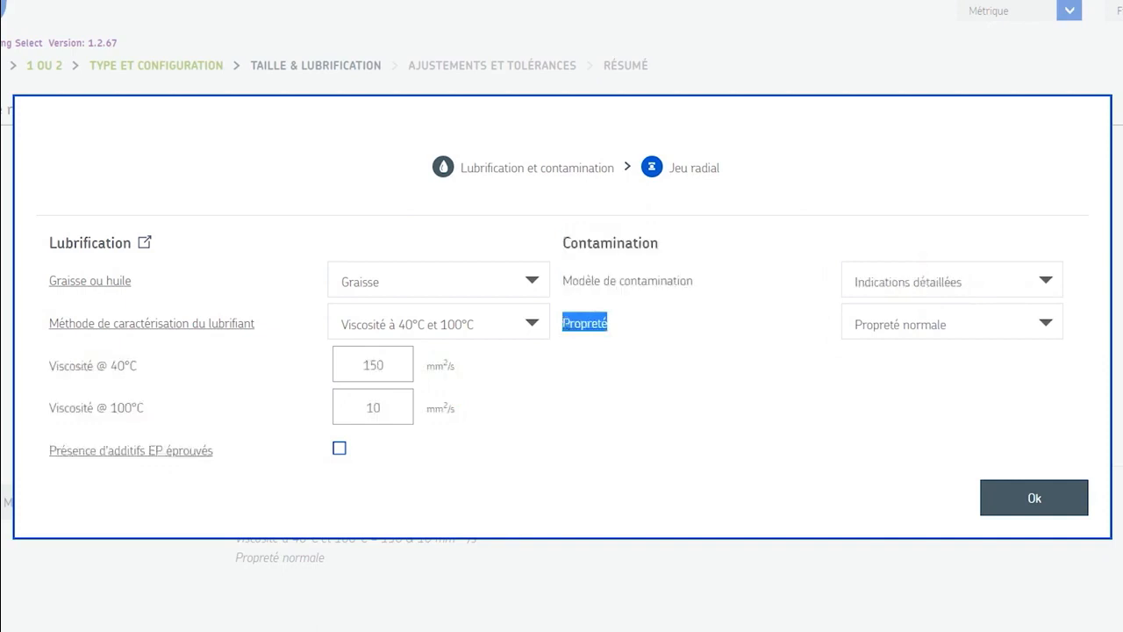
pyautogui.click(638, 330)
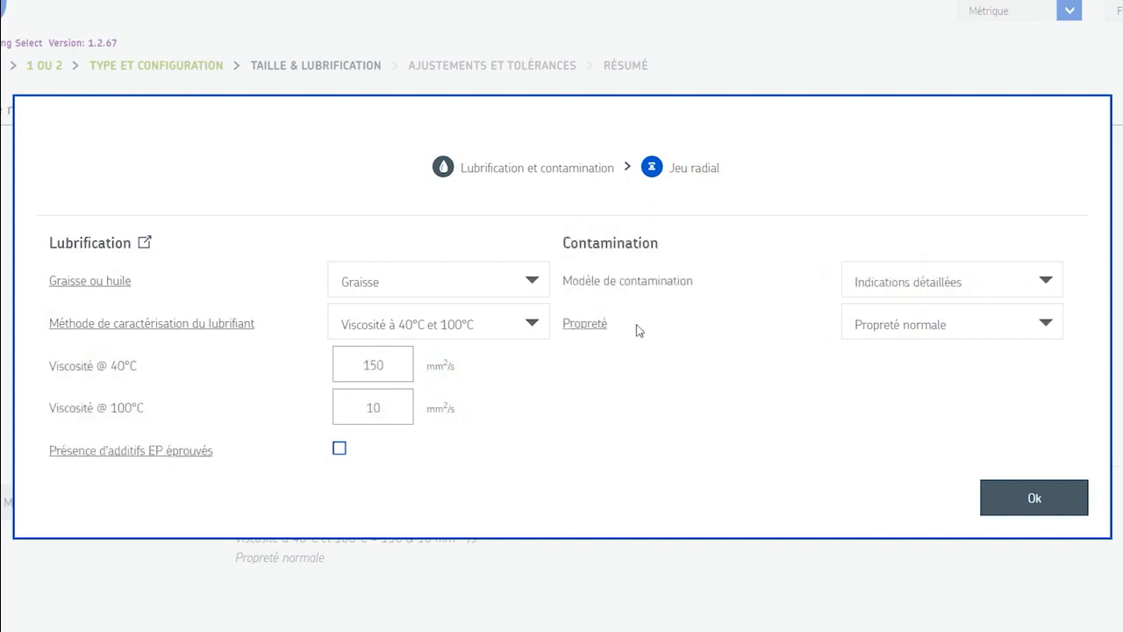
pyautogui.doubleClick(586, 326)
pyautogui.click(687, 355)
pyautogui.click(901, 333)
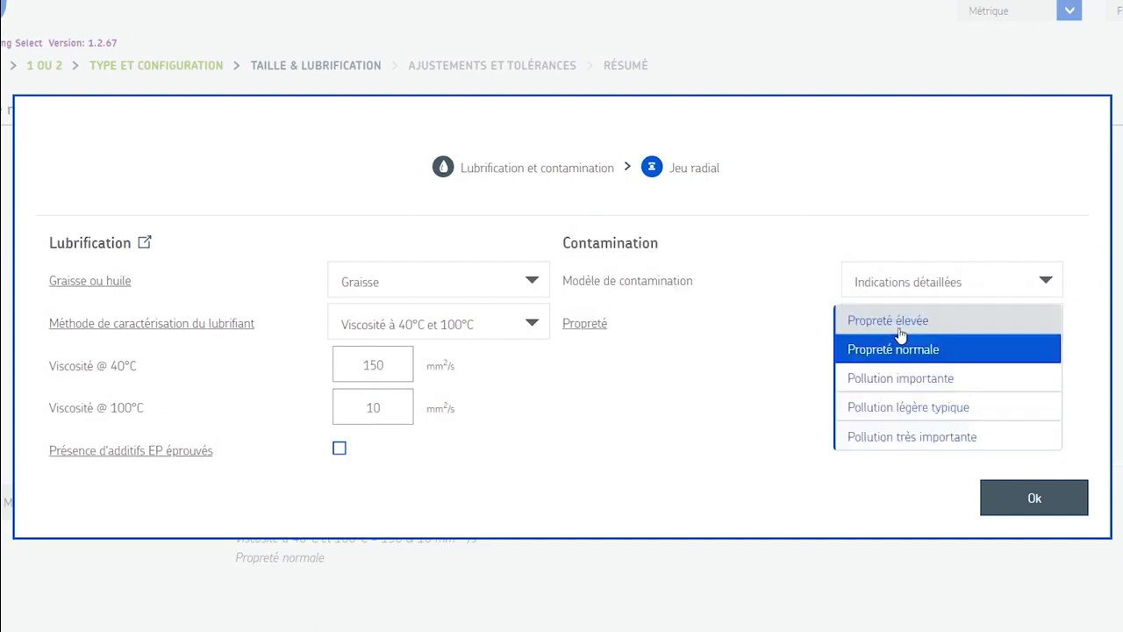
pyautogui.click(913, 408)
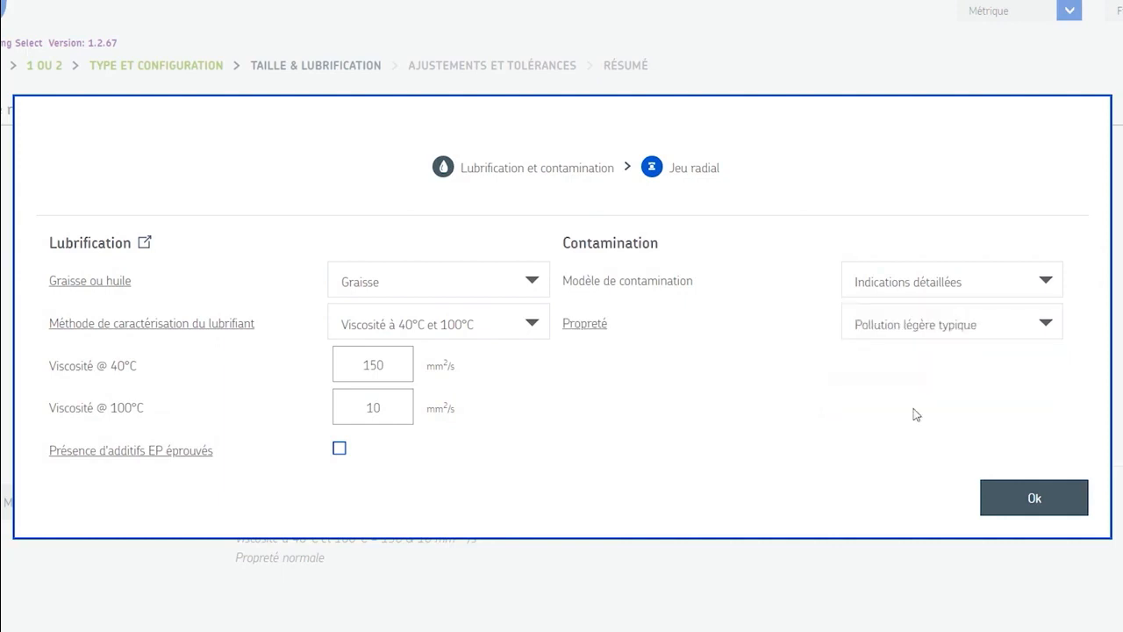
pyautogui.click(1014, 496)
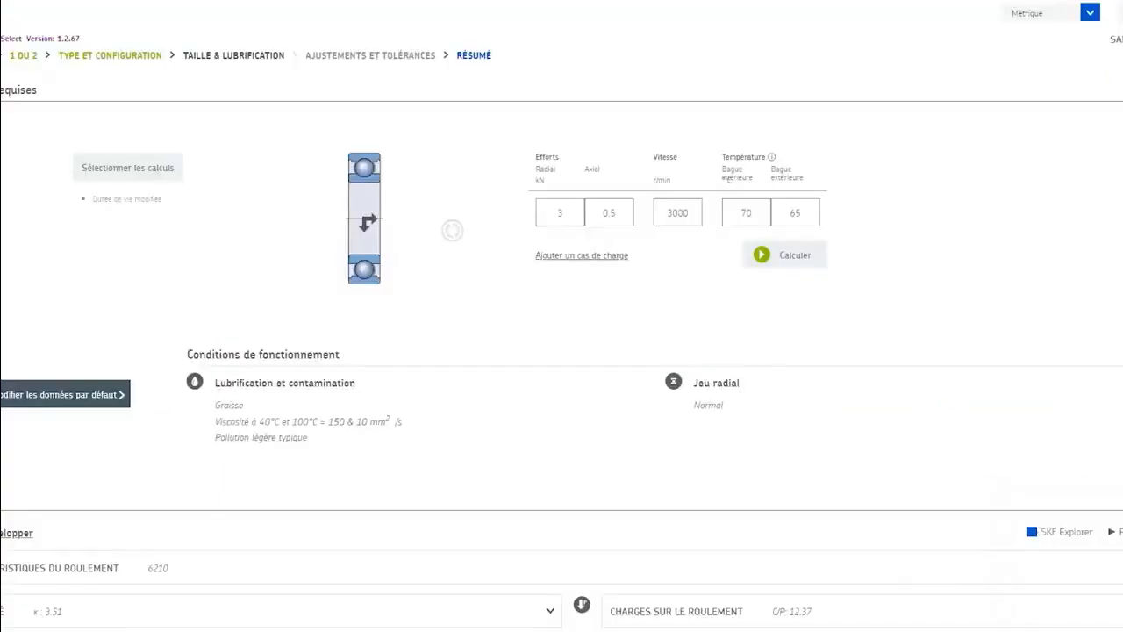
# Open the radial clearance conditions and apply Normal as the Jeu radial interne.
pyautogui.click(703, 386)
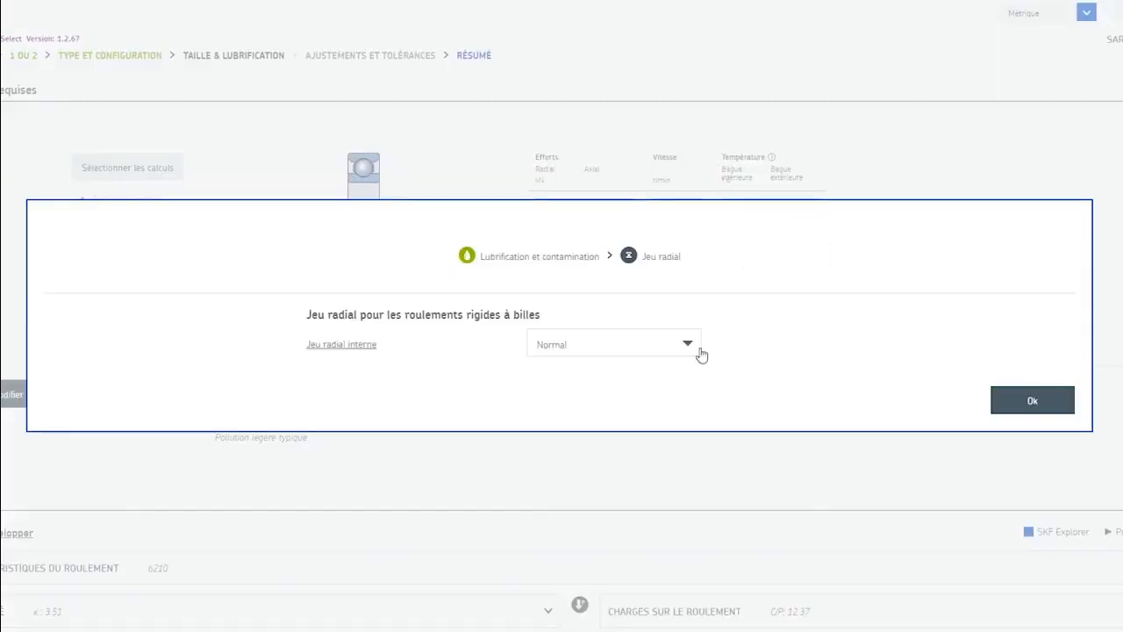
pyautogui.click(699, 352)
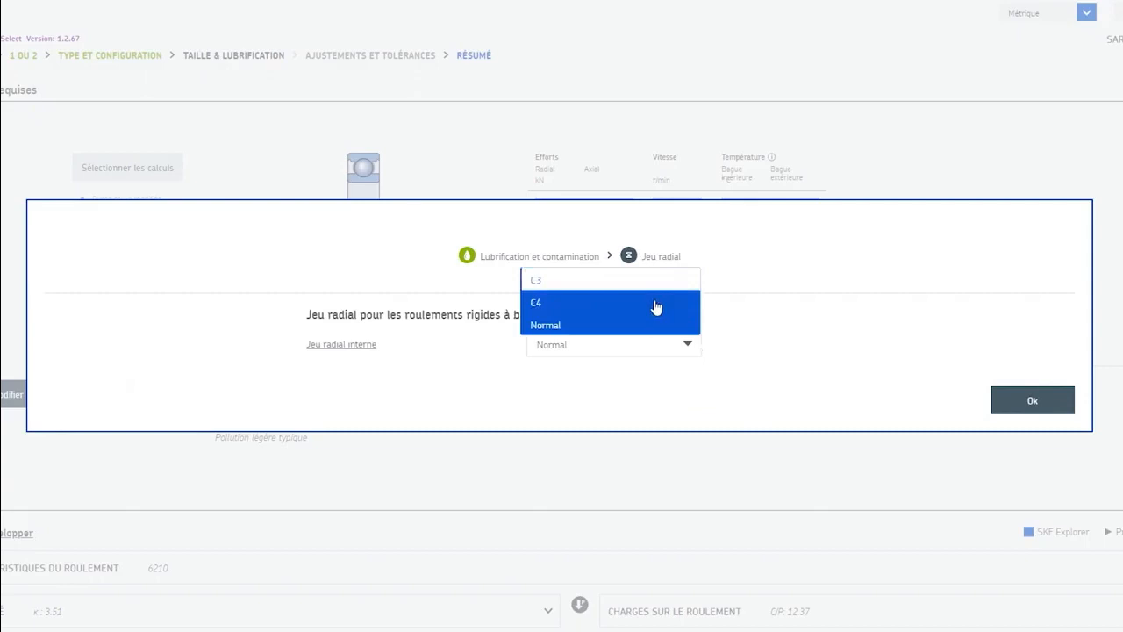
pyautogui.click(574, 329)
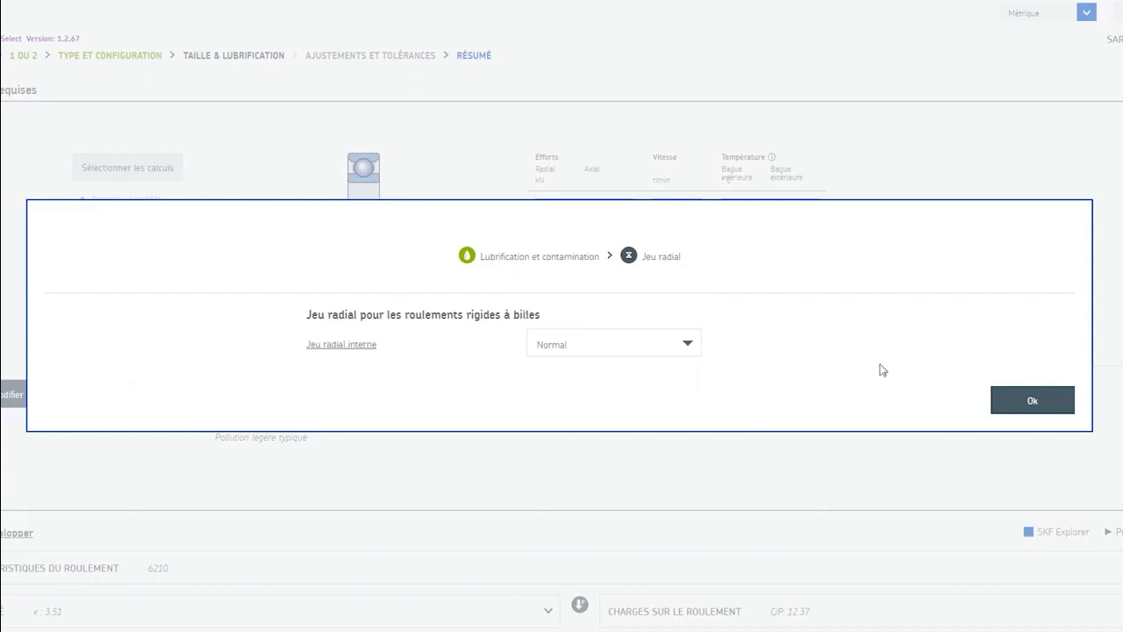
pyautogui.click(1028, 402)
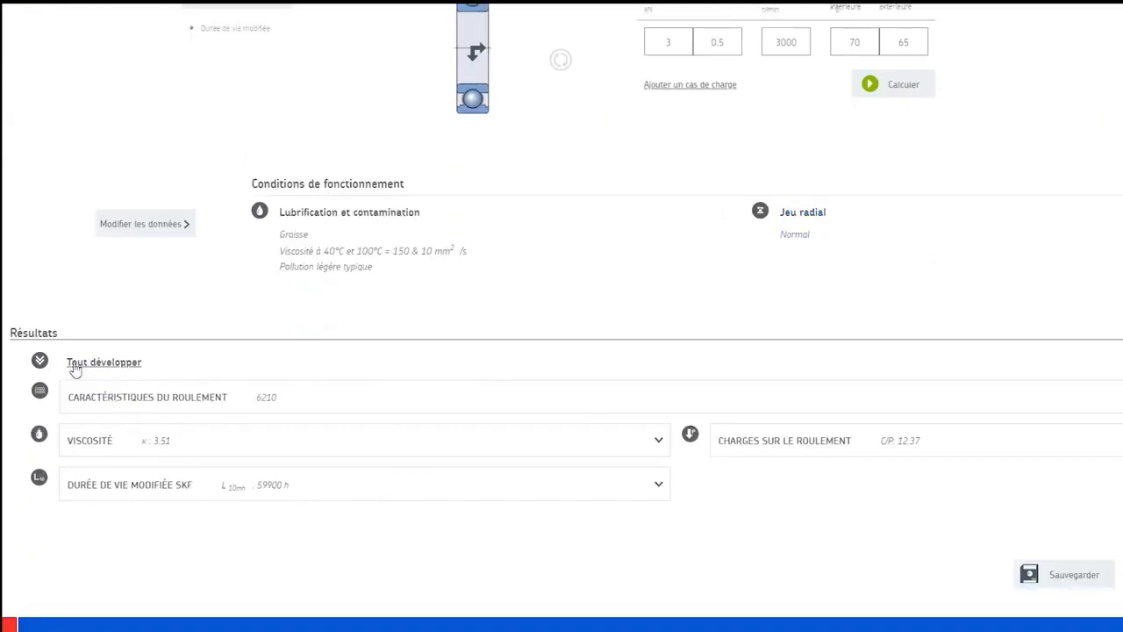
# Expand all calculation results and examine the viscosity ratio κ and the load level C/P of bearing 6210.
pyautogui.click(41, 365)
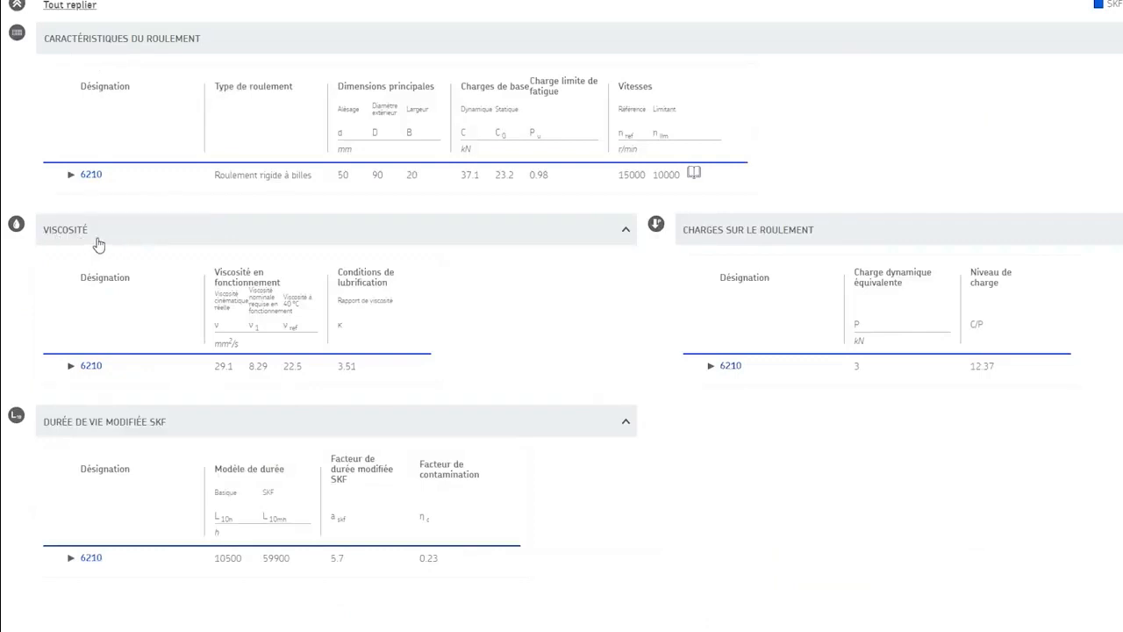
pyautogui.moveTo(91, 243); pyautogui.dragTo(41, 243)
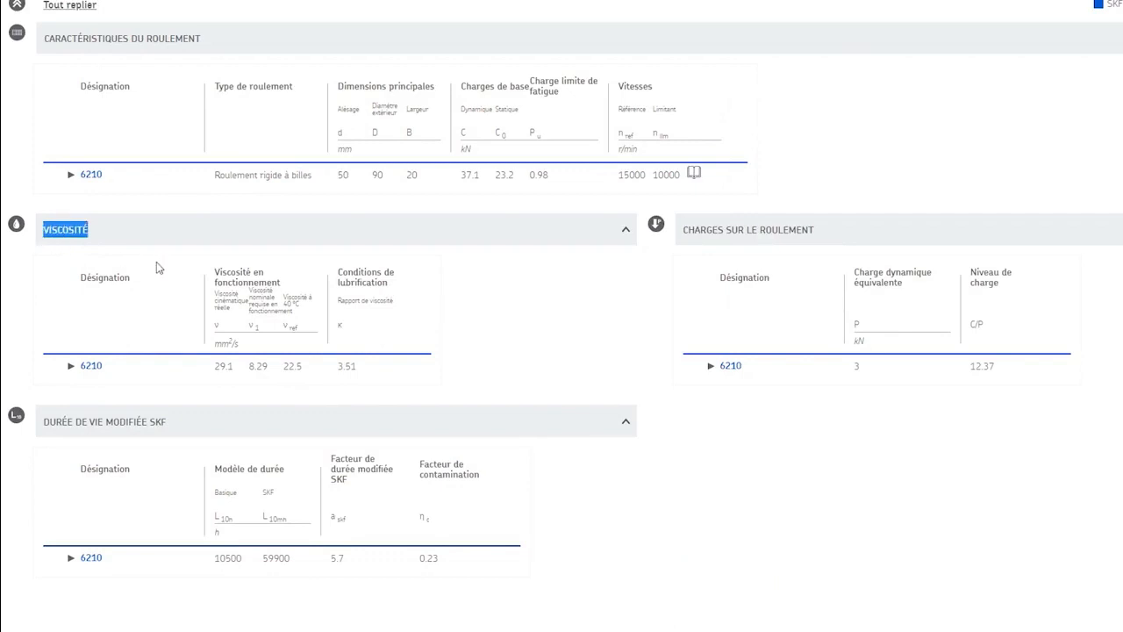
pyautogui.click(347, 330)
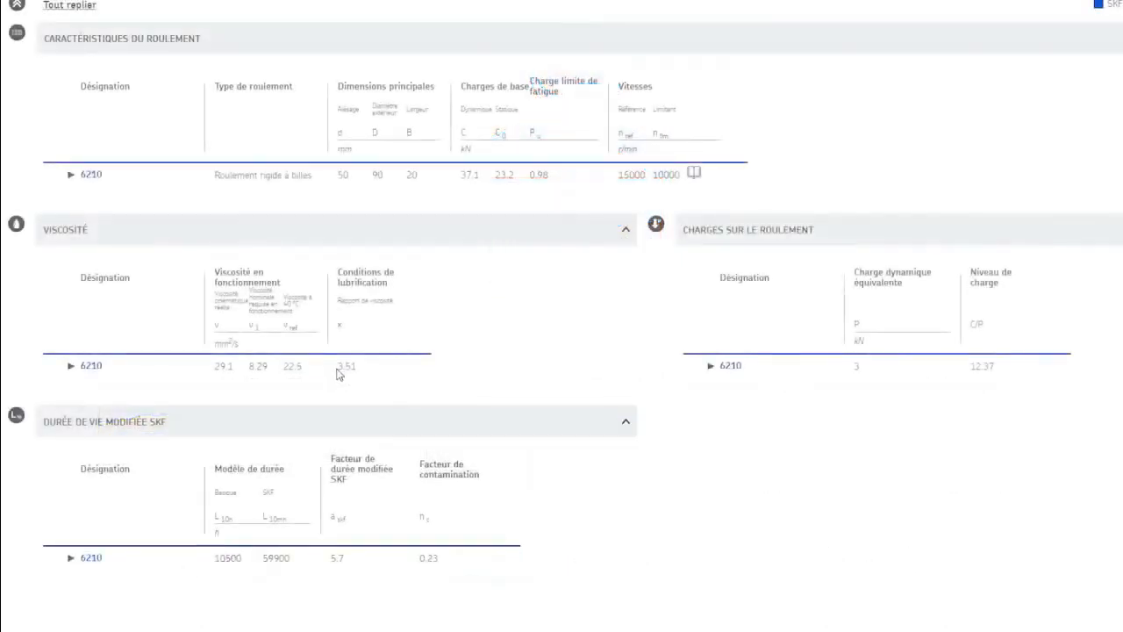
pyautogui.moveTo(341, 370); pyautogui.dragTo(357, 373)
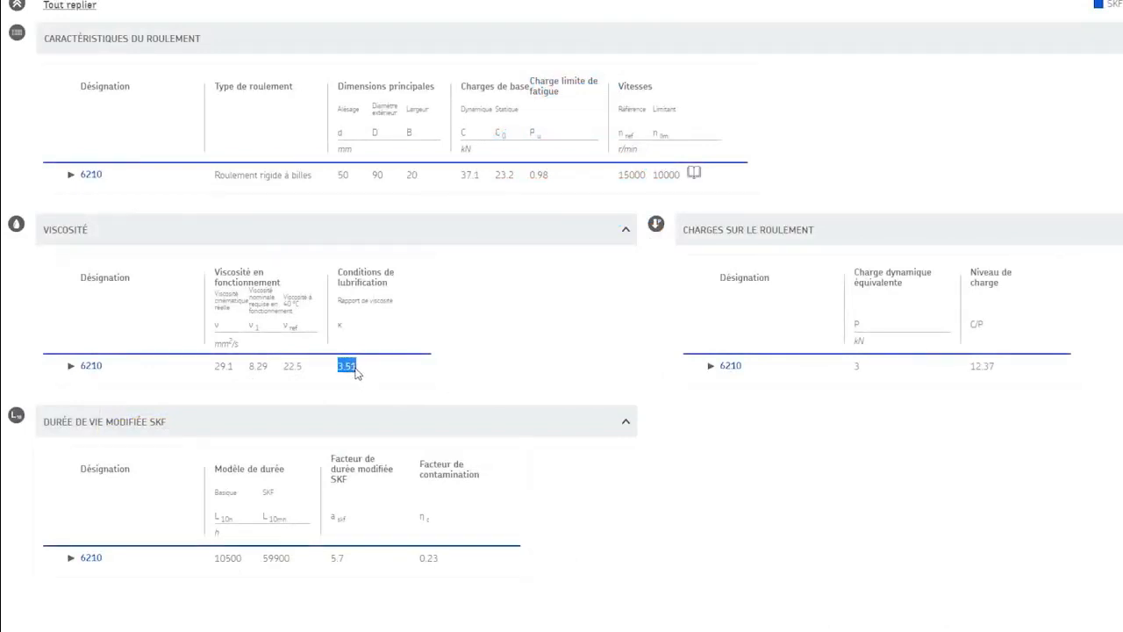
pyautogui.moveTo(682, 230); pyautogui.dragTo(814, 237)
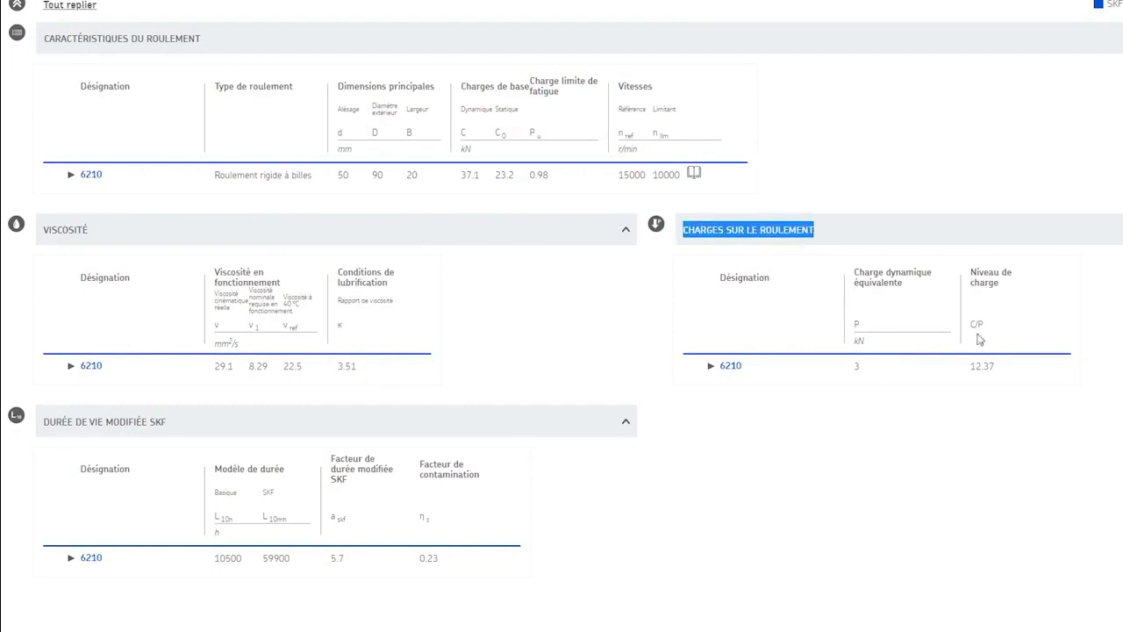
pyautogui.moveTo(984, 325); pyautogui.dragTo(977, 328)
pyautogui.click(970, 370)
pyautogui.moveTo(970, 371); pyautogui.dragTo(996, 370)
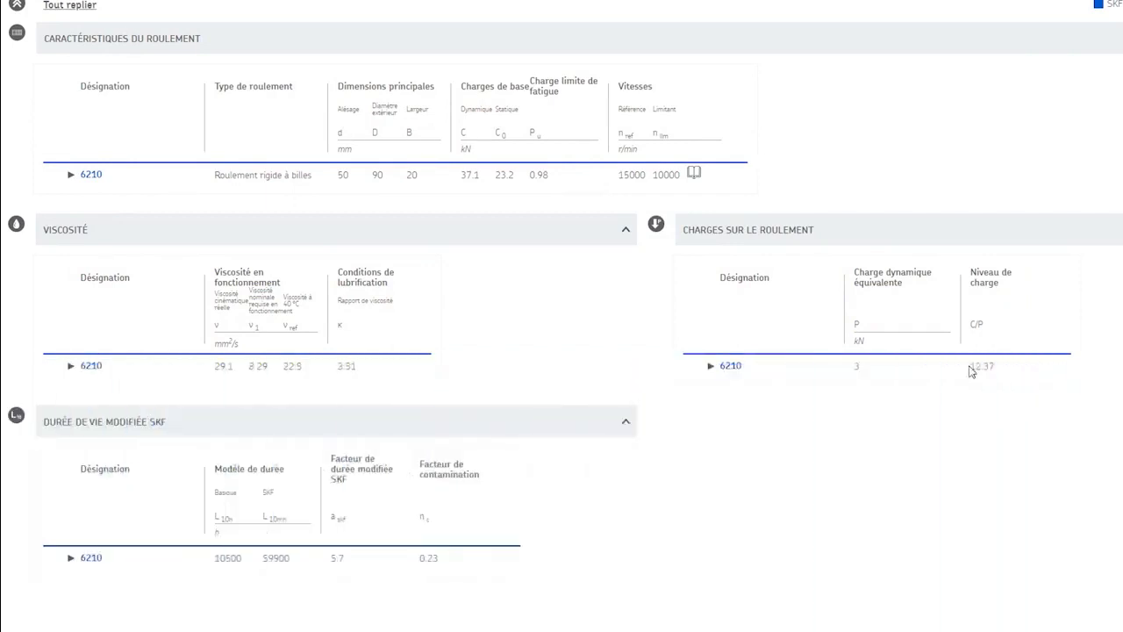
# Examine the Durée de vie modifiée SKF results: basic life L10h, factor aSKF, contamination factor ηc and modified life L10mh.
pyautogui.moveTo(42, 426); pyautogui.dragTo(166, 439)
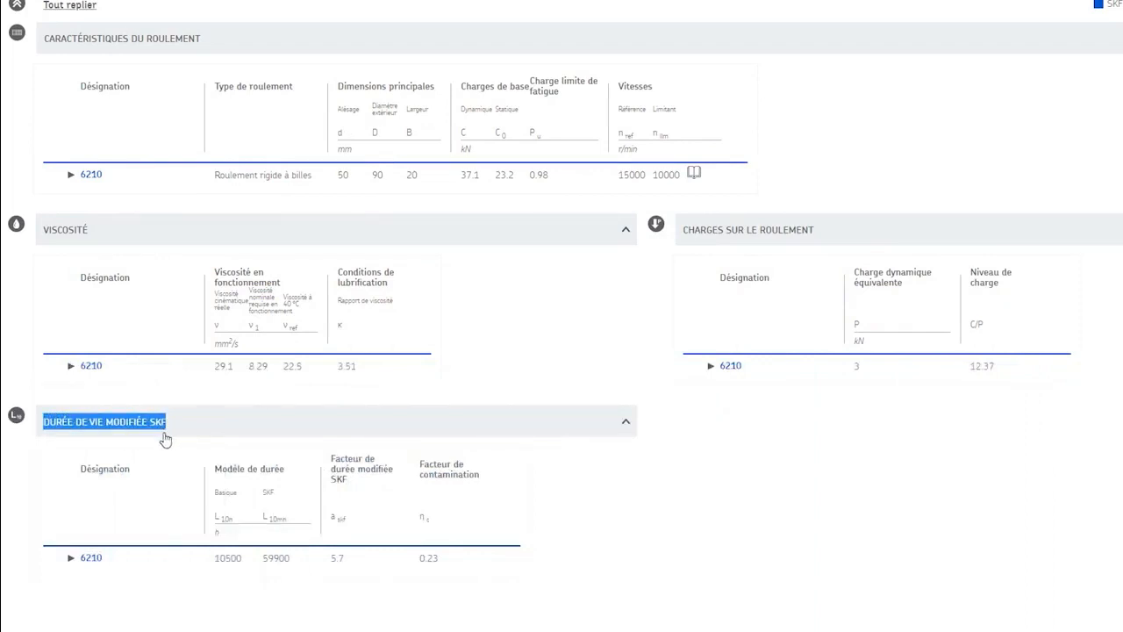
pyautogui.click(164, 438)
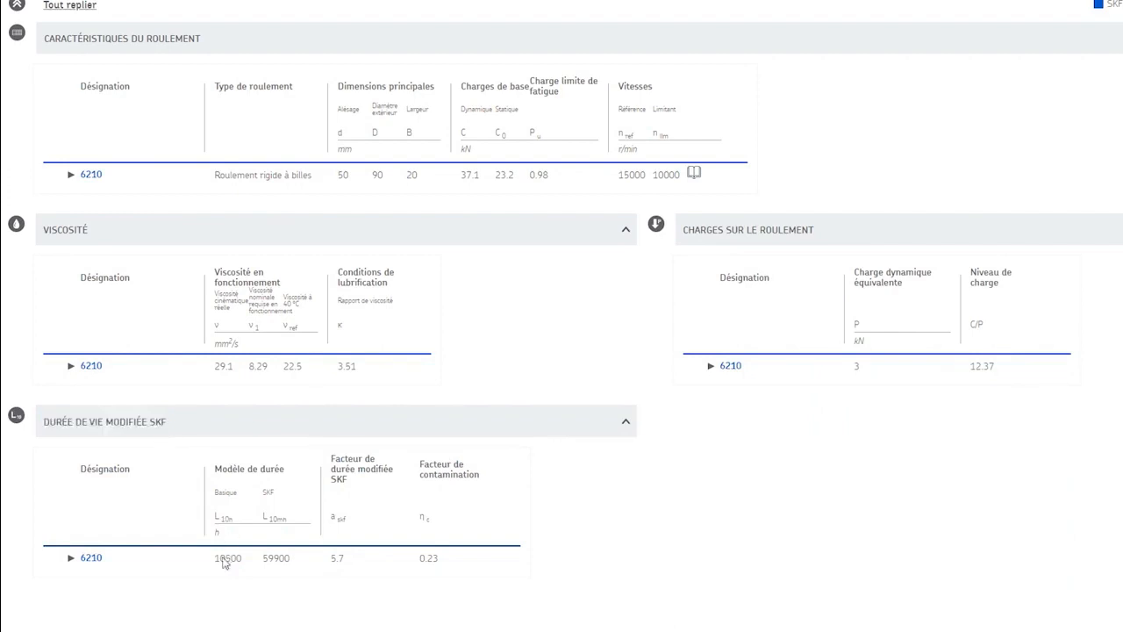
pyautogui.moveTo(215, 561); pyautogui.dragTo(242, 568)
pyautogui.click(420, 523)
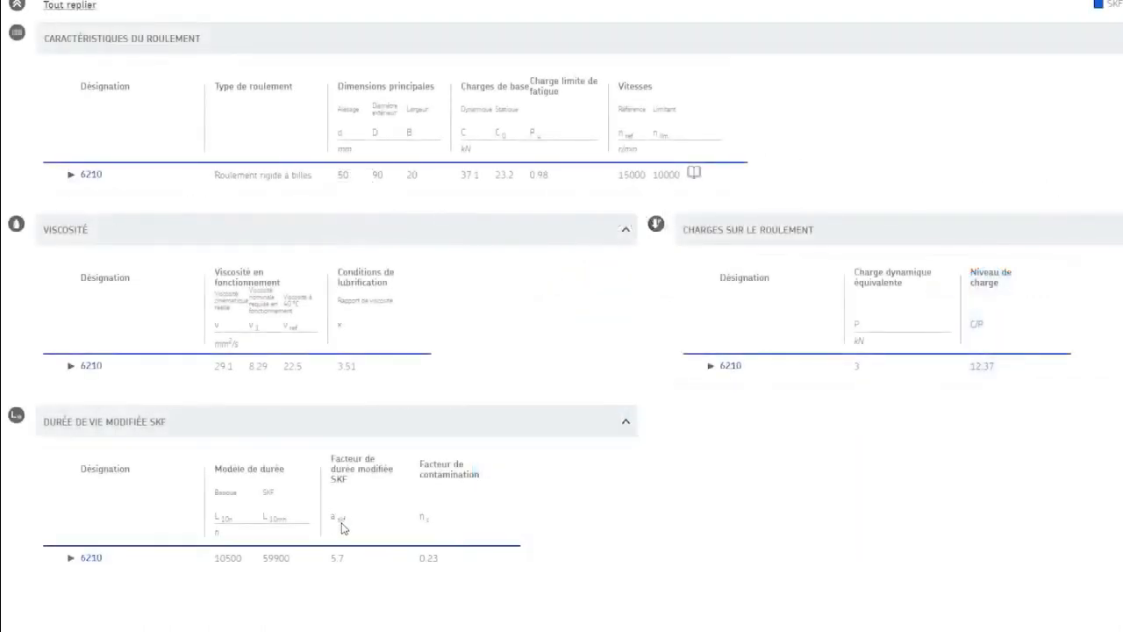
pyautogui.moveTo(347, 562); pyautogui.dragTo(332, 564)
pyautogui.moveTo(293, 559); pyautogui.dragTo(264, 564)
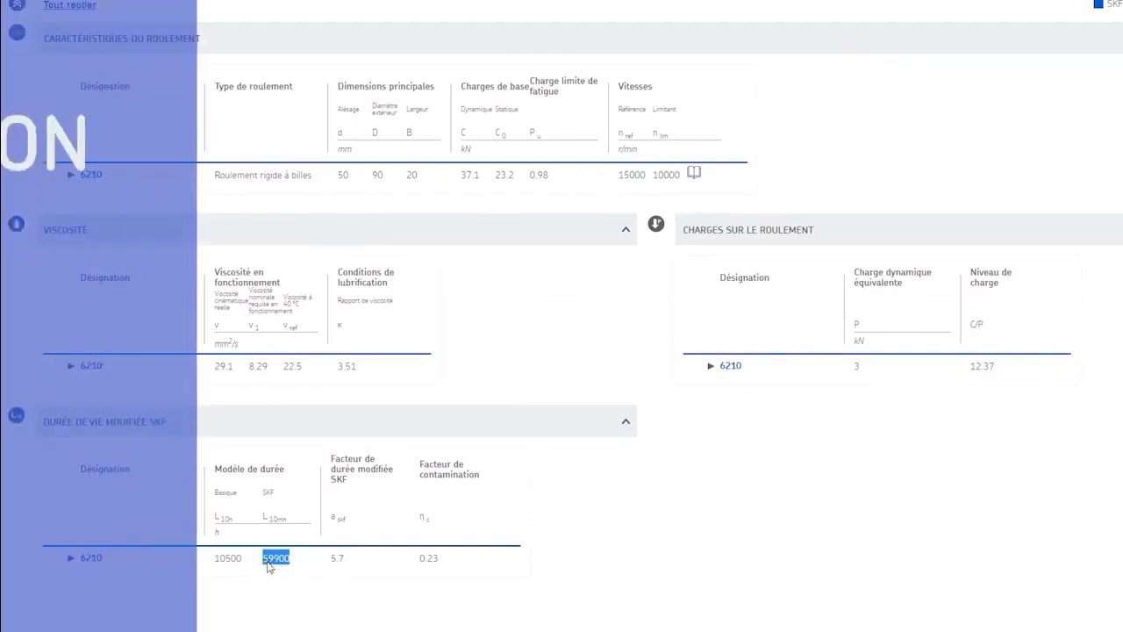
pyautogui.click(282, 587)
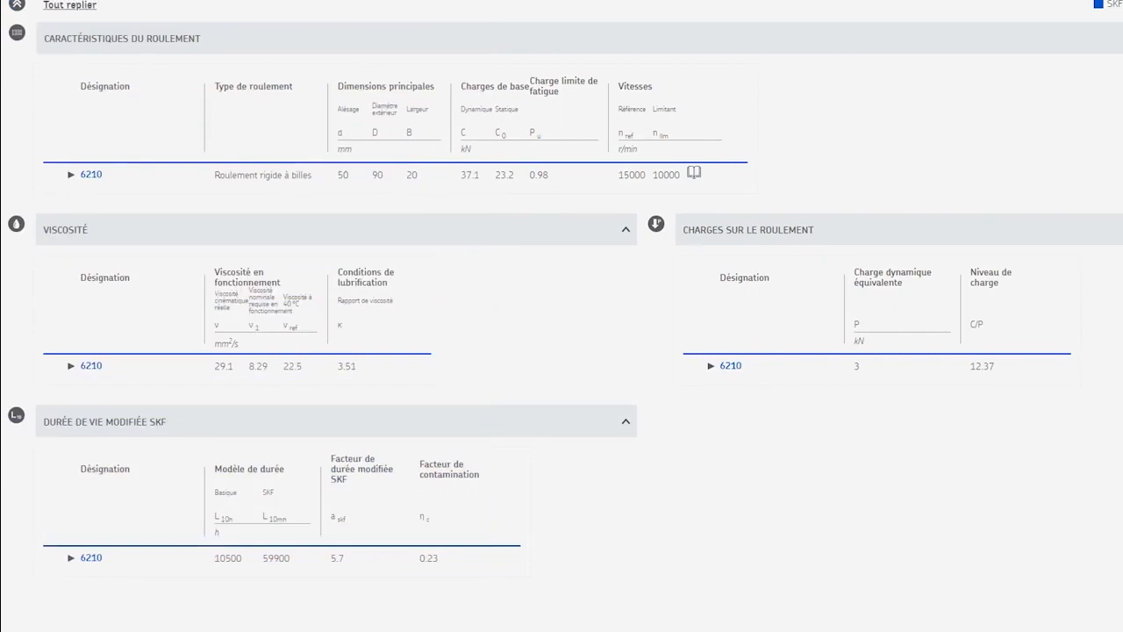
# Save the project under the name TEST.
pyautogui.click(855, 590)
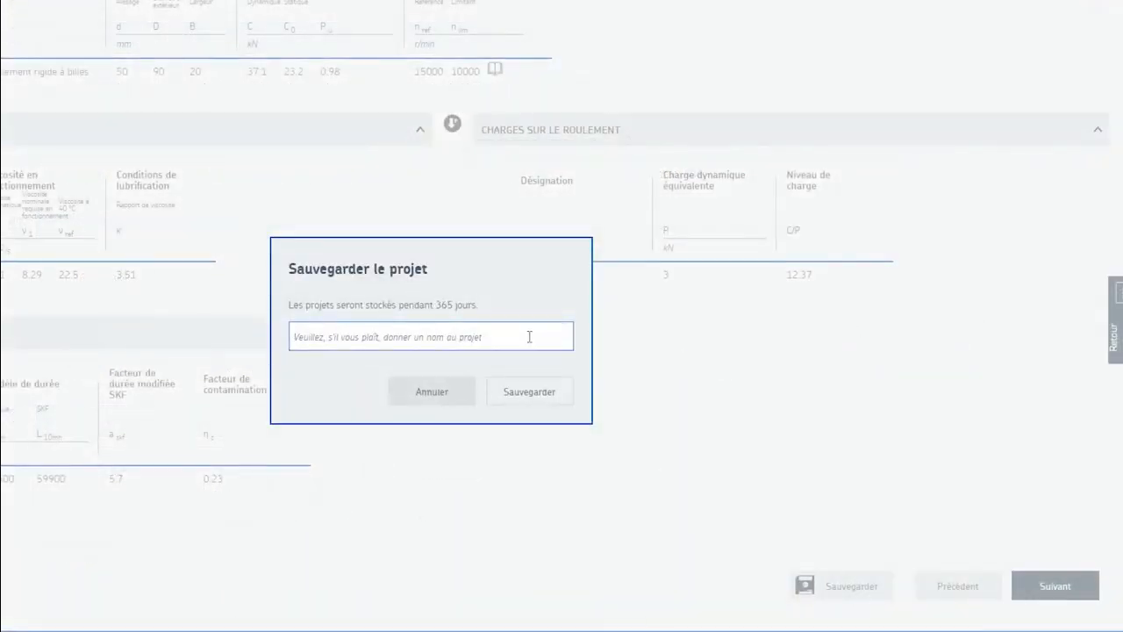
pyautogui.write('TEST')
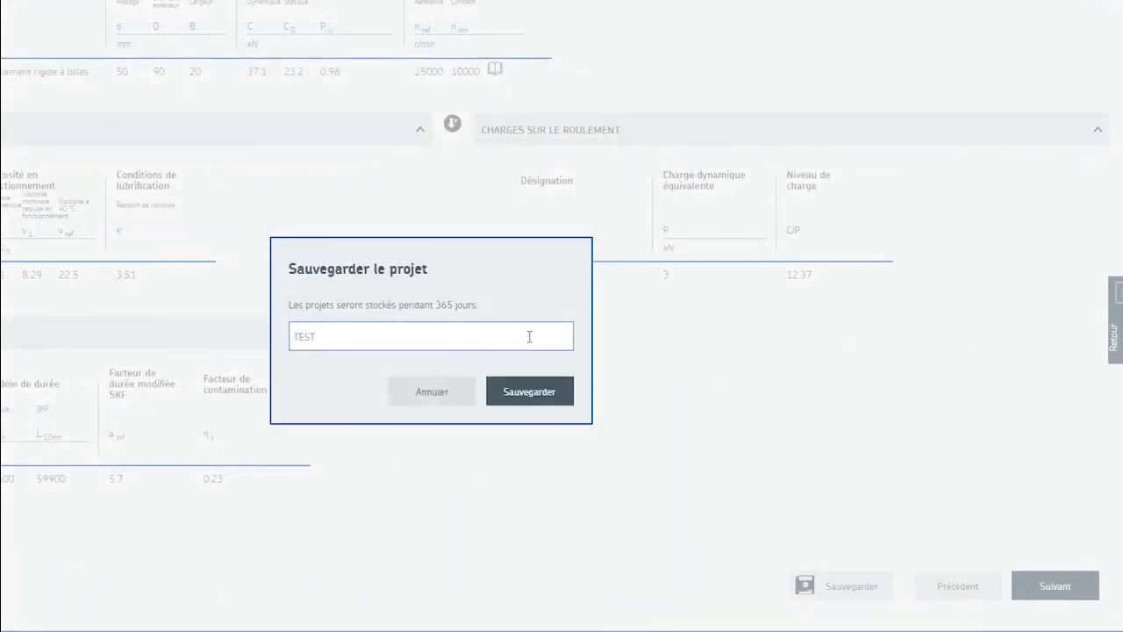
pyautogui.click(509, 391)
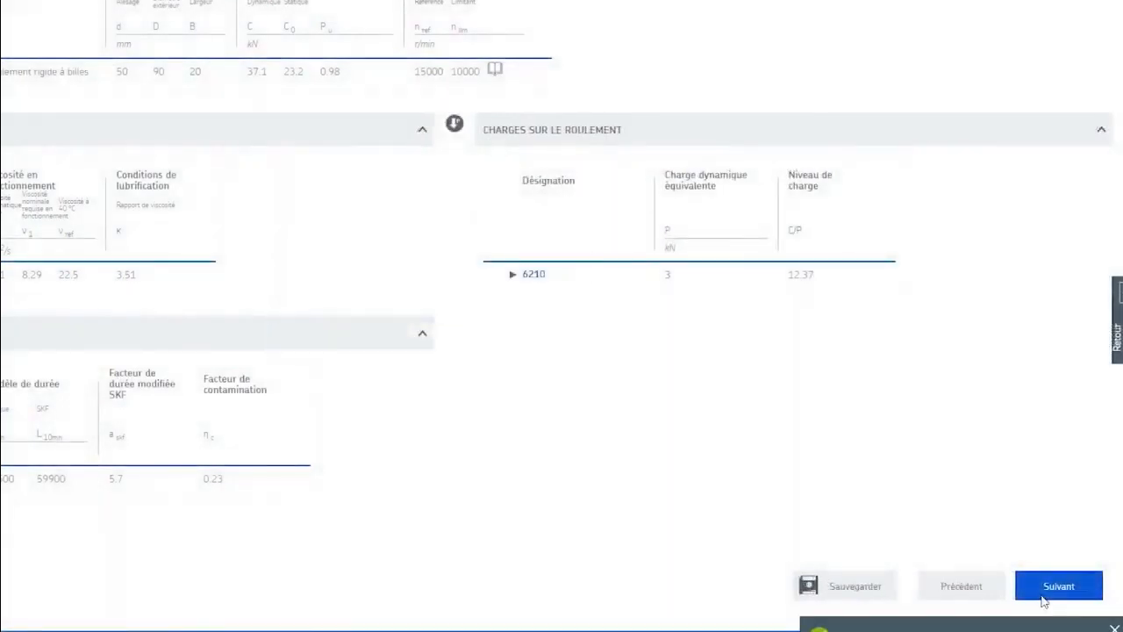
# Download the report of the project summary with the title TEST and look through its pages.
pyautogui.click(1042, 597)
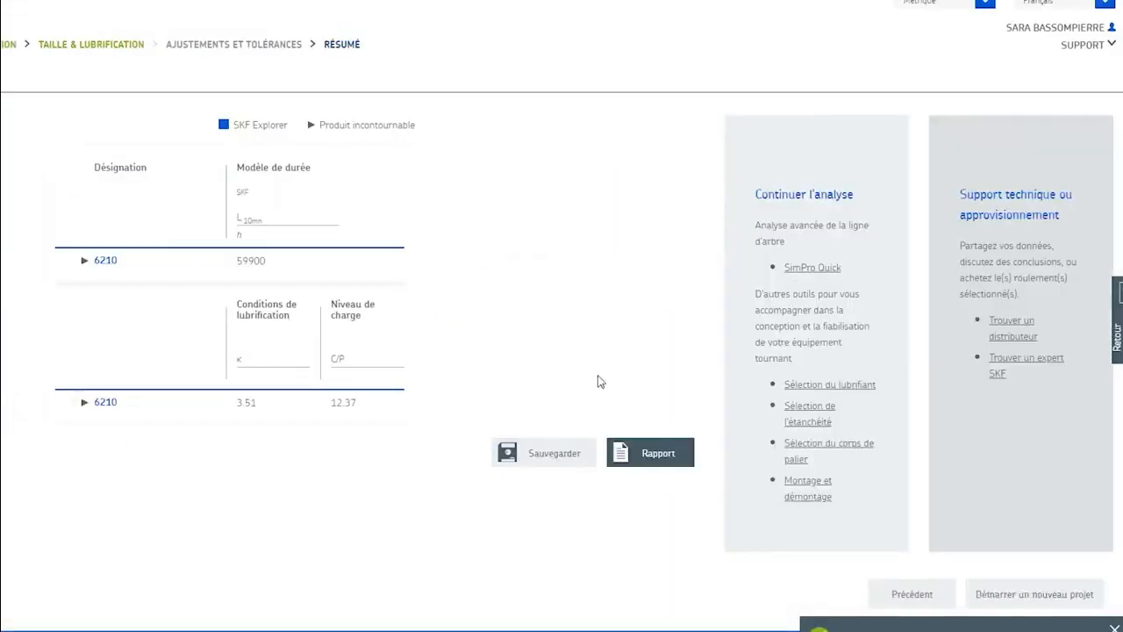
pyautogui.click(630, 456)
pyautogui.write('TEST')
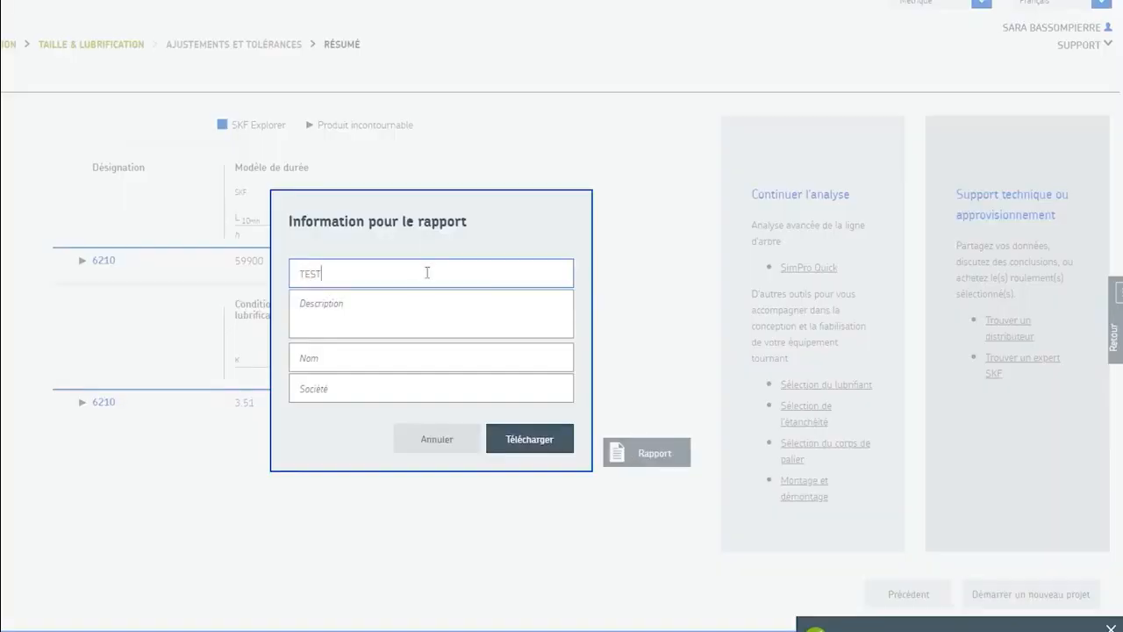
pyautogui.click(510, 438)
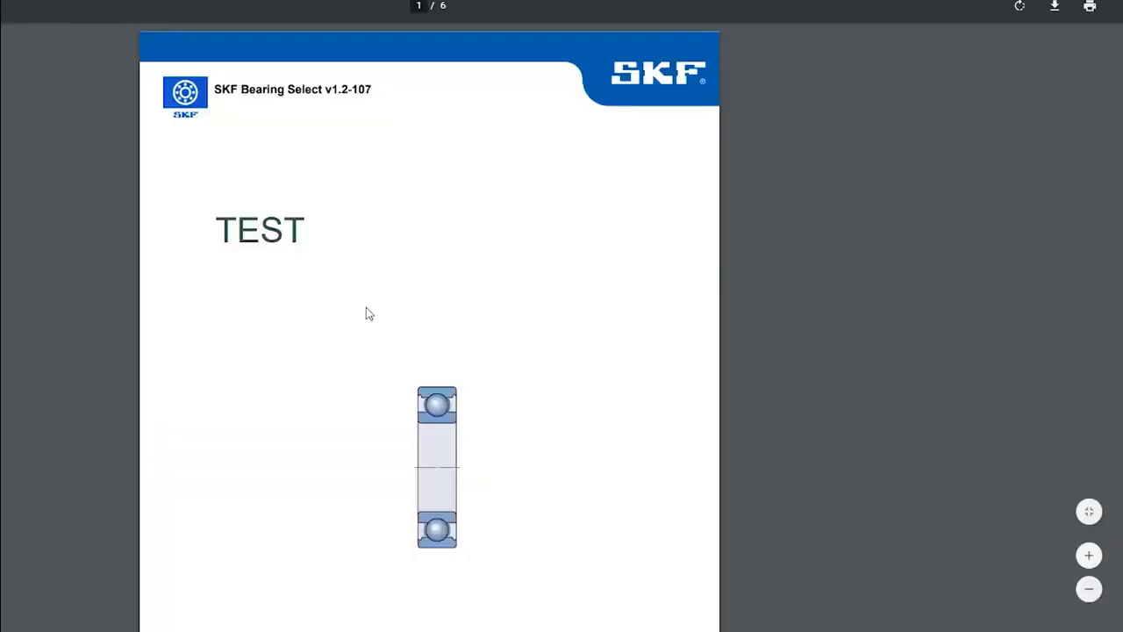
pyautogui.scroll(-5, 366, 307)
pyautogui.scroll(-15, 366, 308)
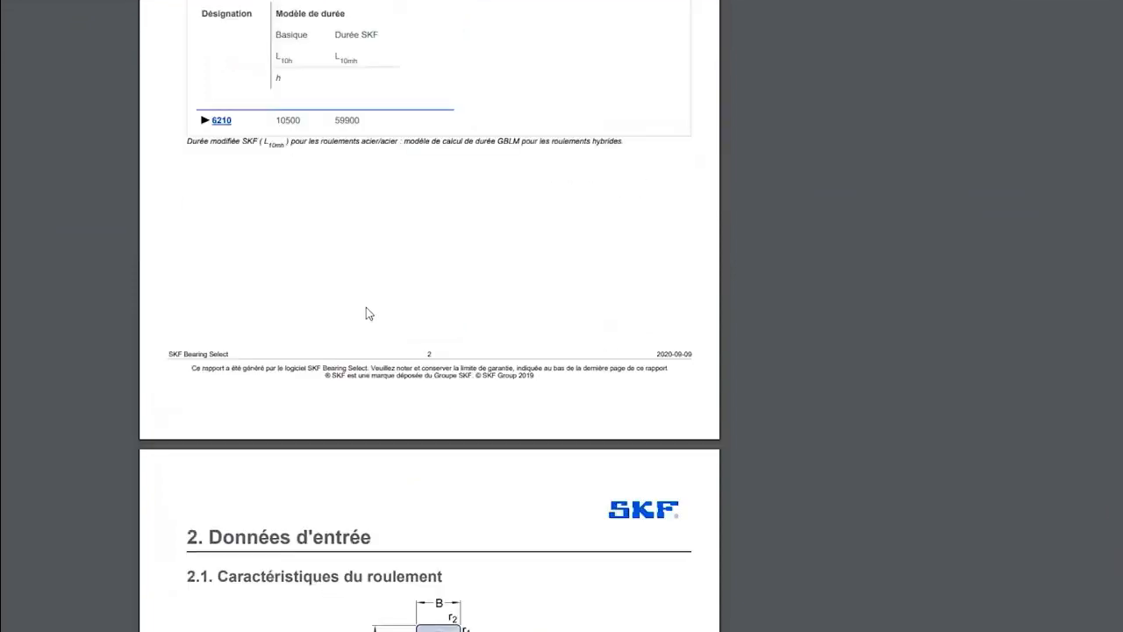
pyautogui.scroll(-15, 366, 313)
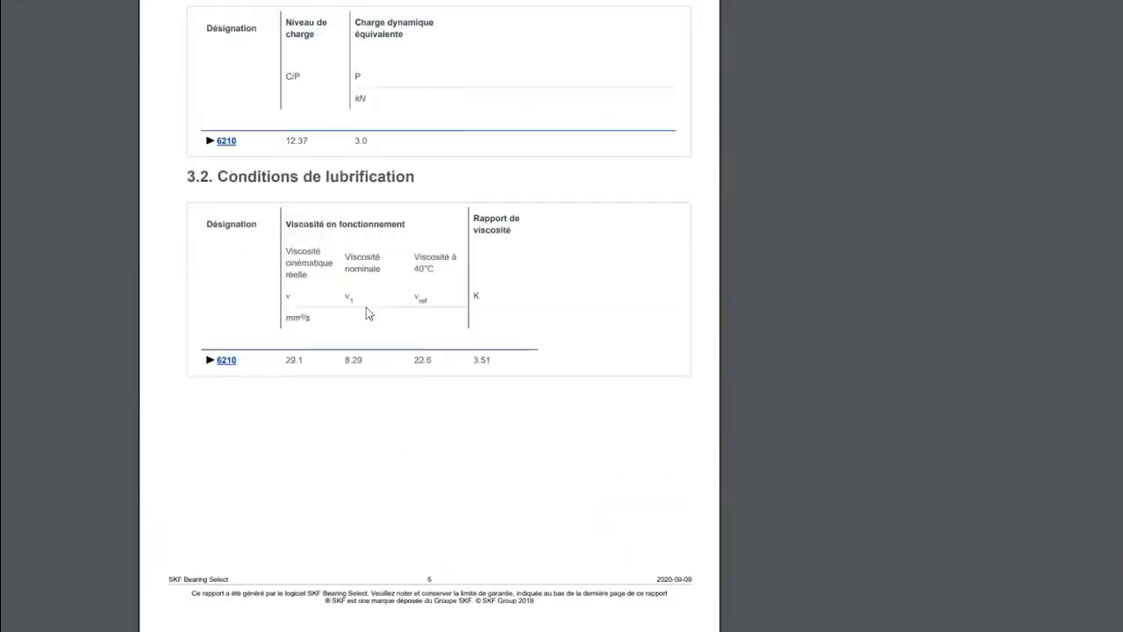